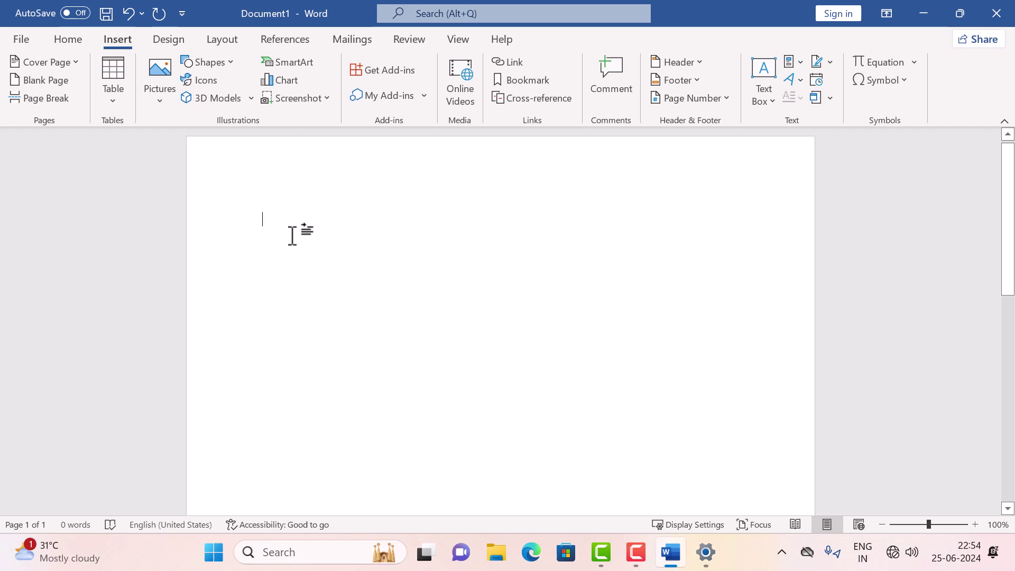
Generate five paragraphs of sample text in the blank document with =rand().
{"action": "type", "text": "="}
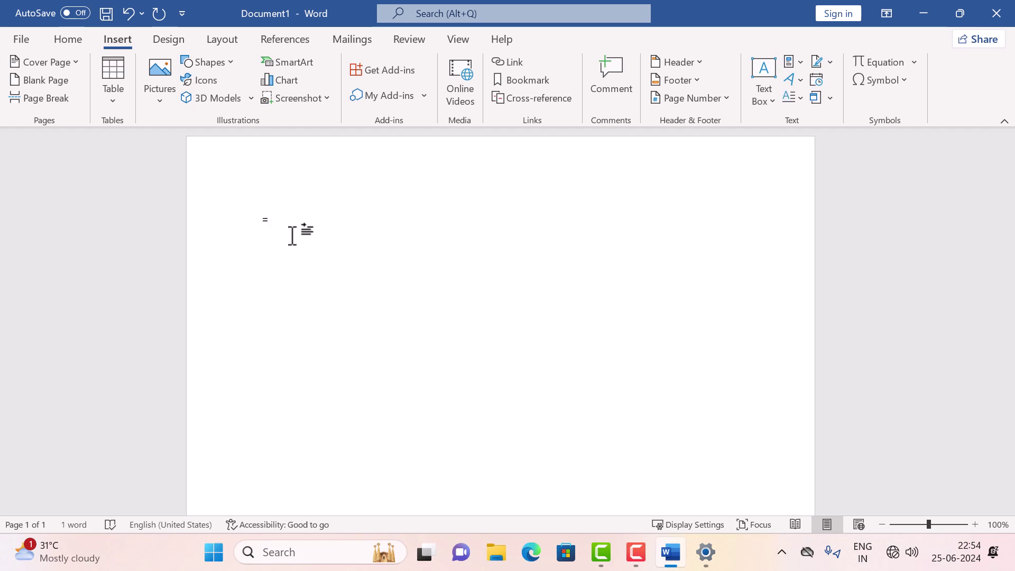
{"action": "type", "text": "rand()"}
{"action": "key", "text": "Return"}
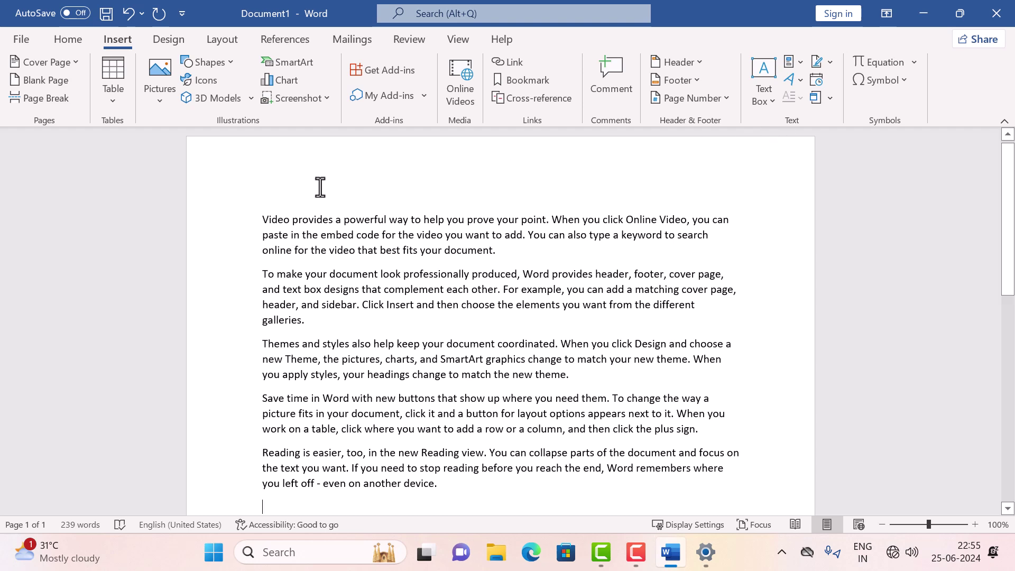
Justify all the sample paragraphs.
{"action": "left_click_drag", "start_coordinate": [262, 219], "coordinate": [749, 477]}
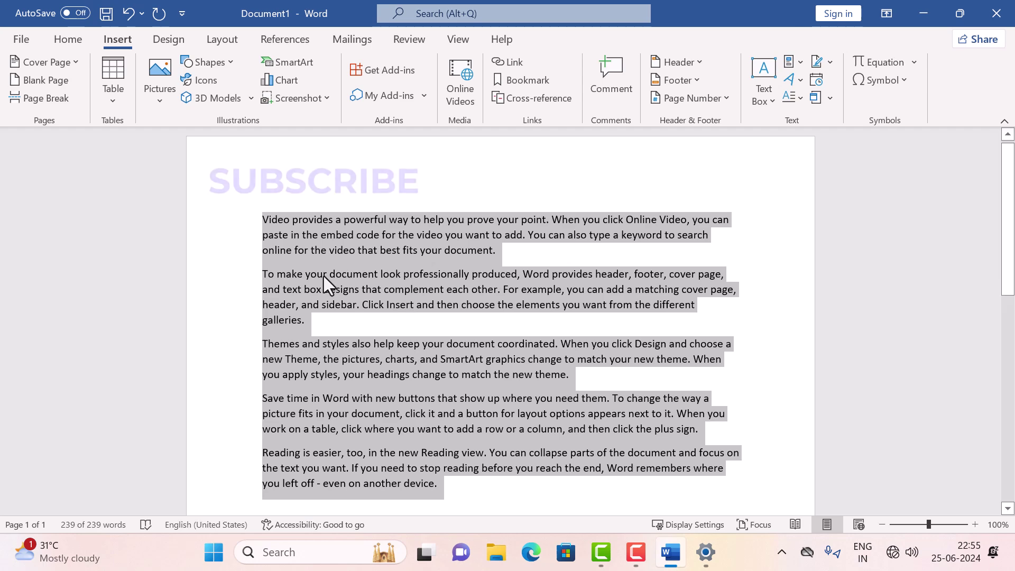
{"action": "left_click", "coordinate": [74, 43]}
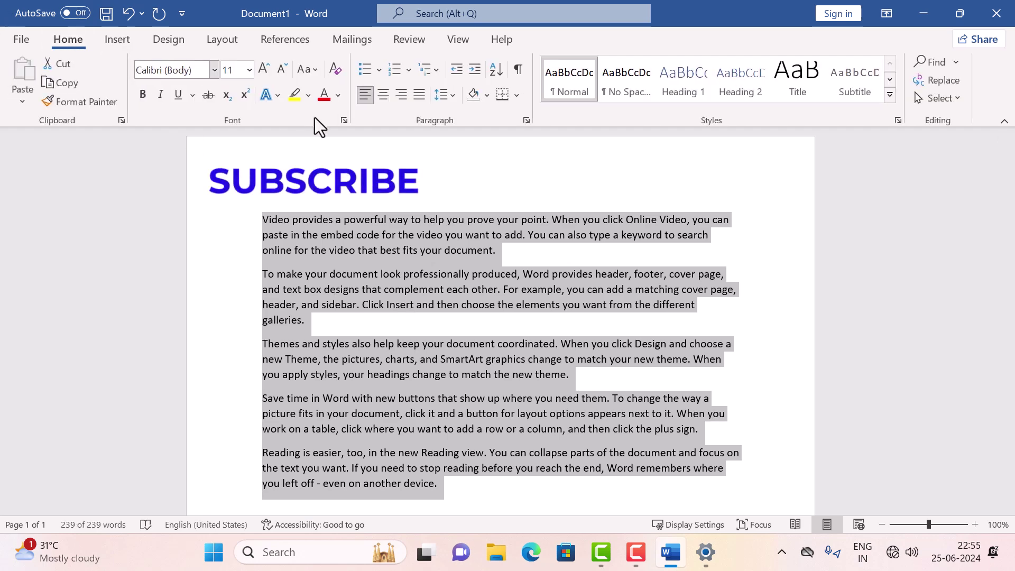
{"action": "left_click", "coordinate": [424, 100]}
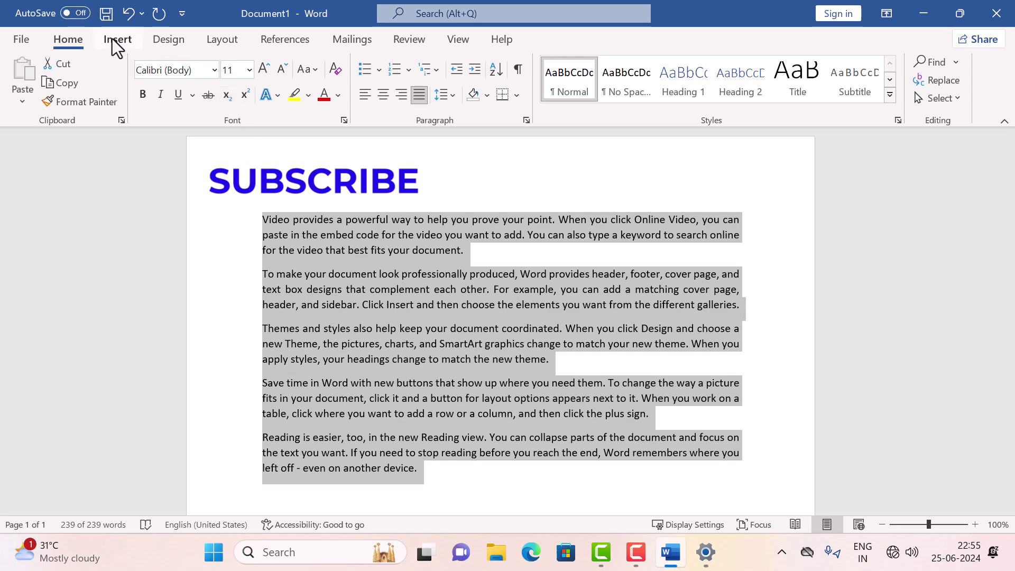
Select the first letter V of the opening paragraph and display the drop cap choices.
{"action": "left_click", "coordinate": [298, 221]}
{"action": "left_click_drag", "start_coordinate": [268, 220], "coordinate": [262, 221]}
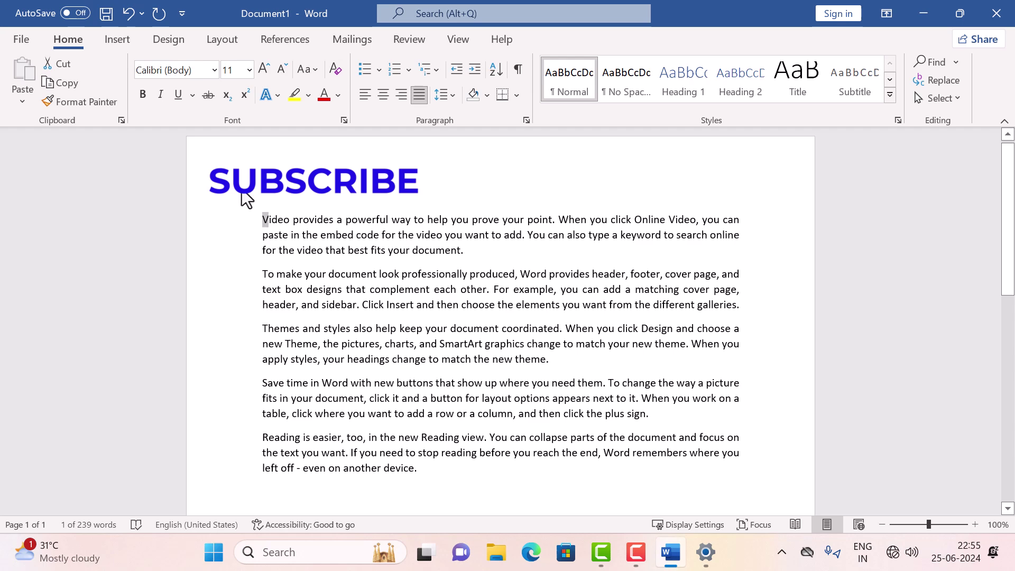
{"action": "left_click", "coordinate": [114, 39]}
{"action": "left_click", "coordinate": [349, 262]}
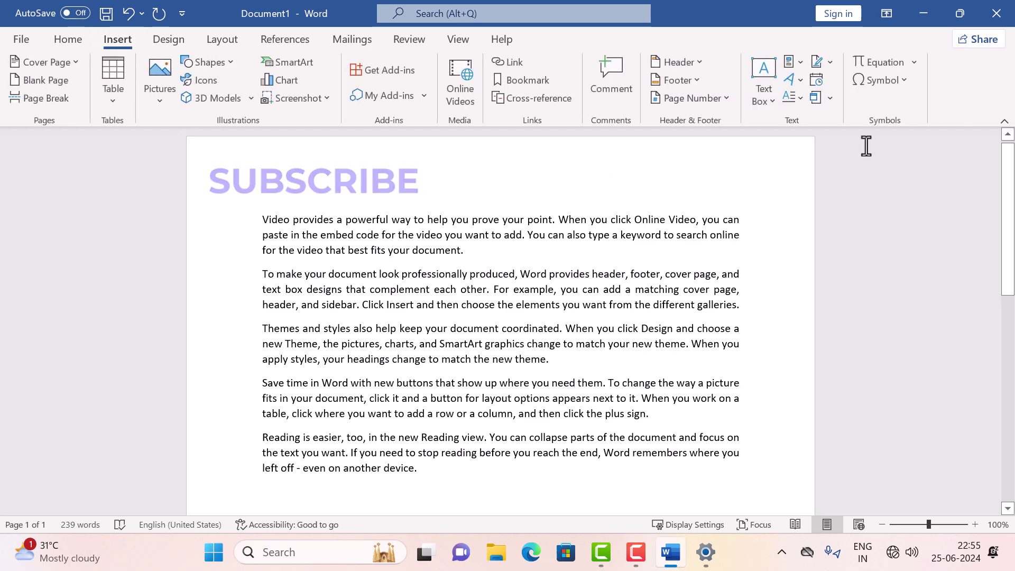
{"action": "left_click", "coordinate": [427, 220]}
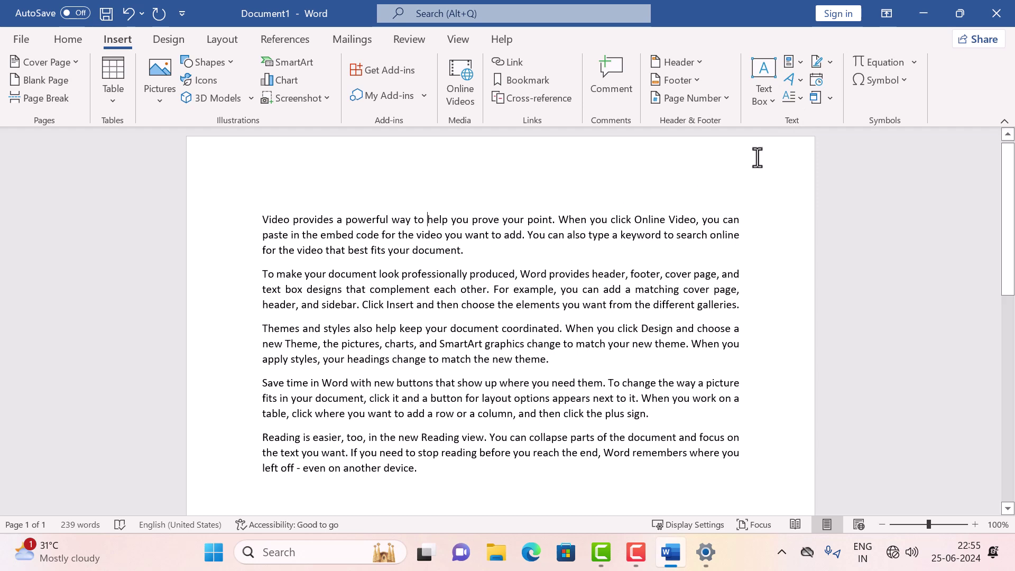
{"action": "left_click_drag", "start_coordinate": [267, 219], "coordinate": [257, 218]}
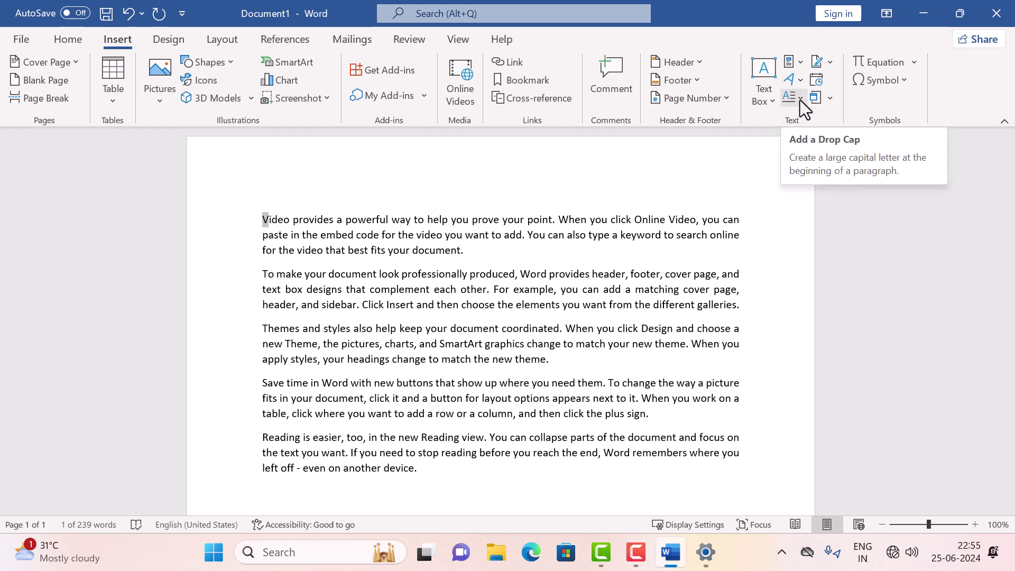
{"action": "left_click", "coordinate": [800, 100]}
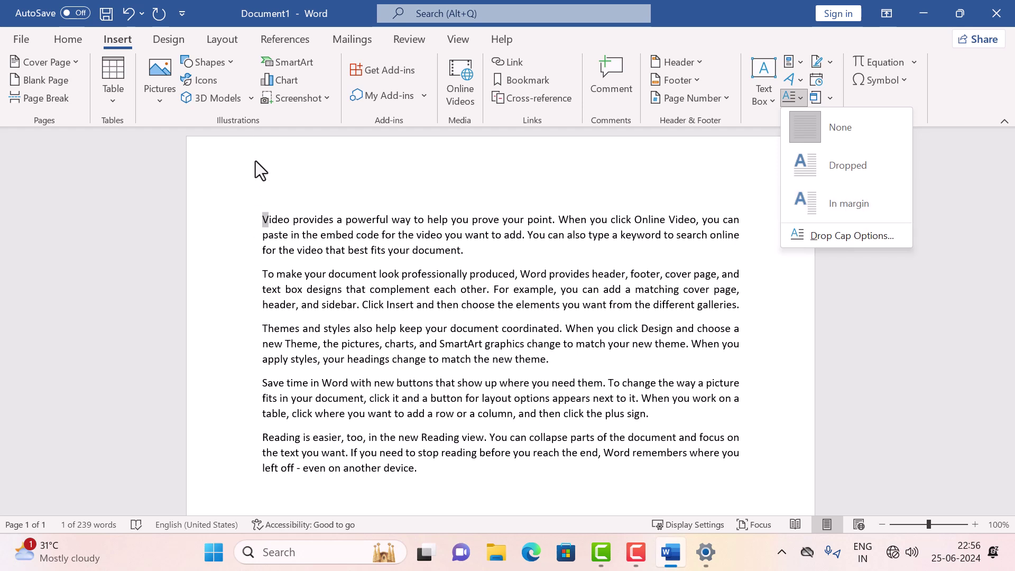
Show the ruler in the document window.
{"action": "left_click", "coordinate": [452, 42]}
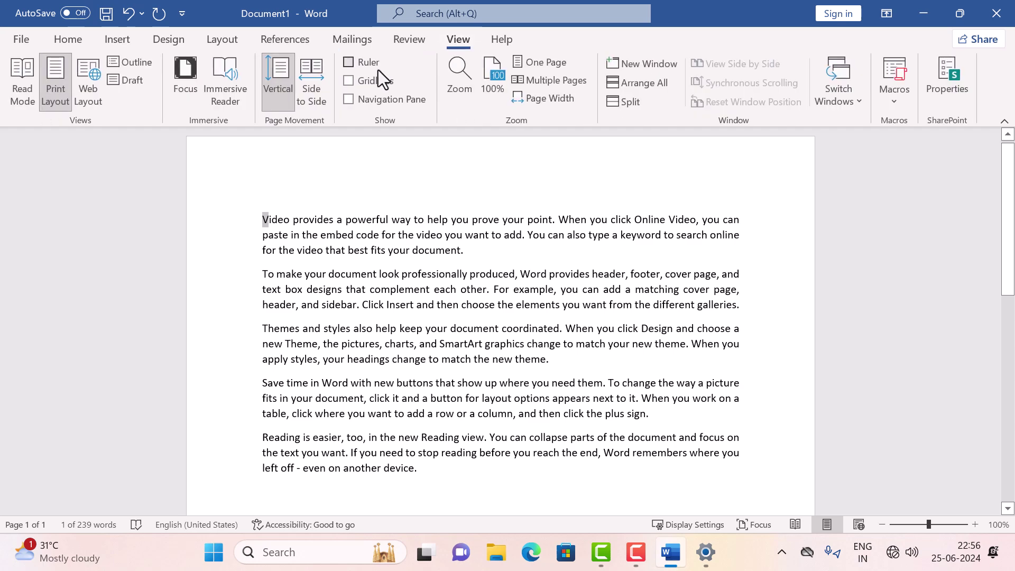
{"action": "left_click", "coordinate": [349, 62]}
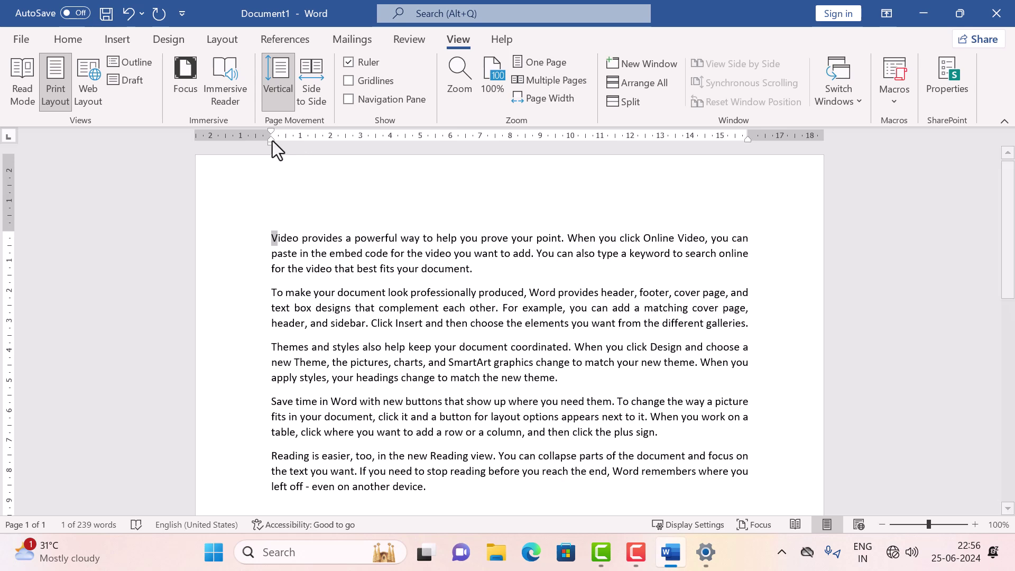
{"action": "left_click_drag", "start_coordinate": [271, 140], "coordinate": [270, 140]}
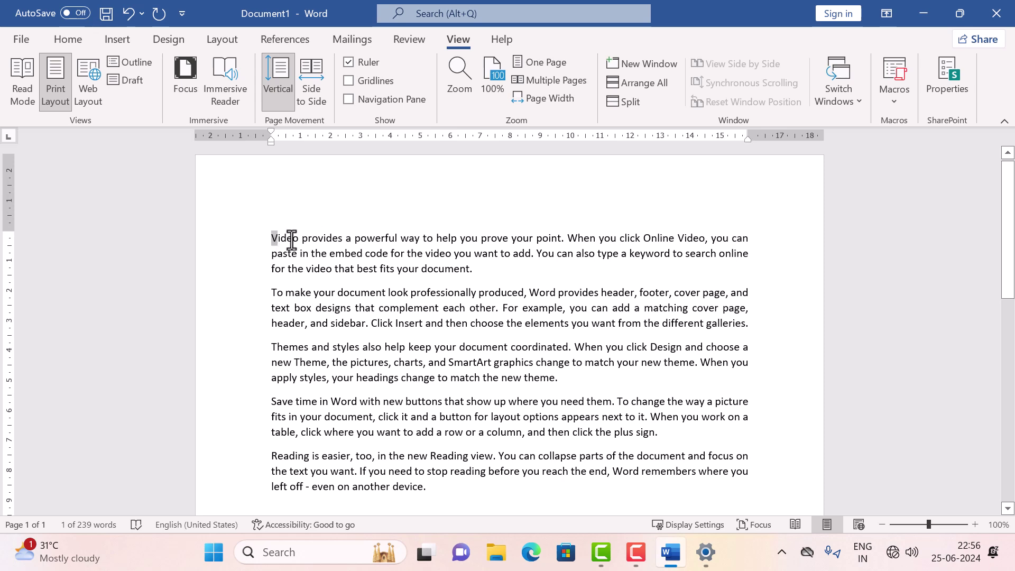
Apply a Dropped drop cap to the first letter V of the opening paragraph.
{"action": "left_click", "coordinate": [120, 40]}
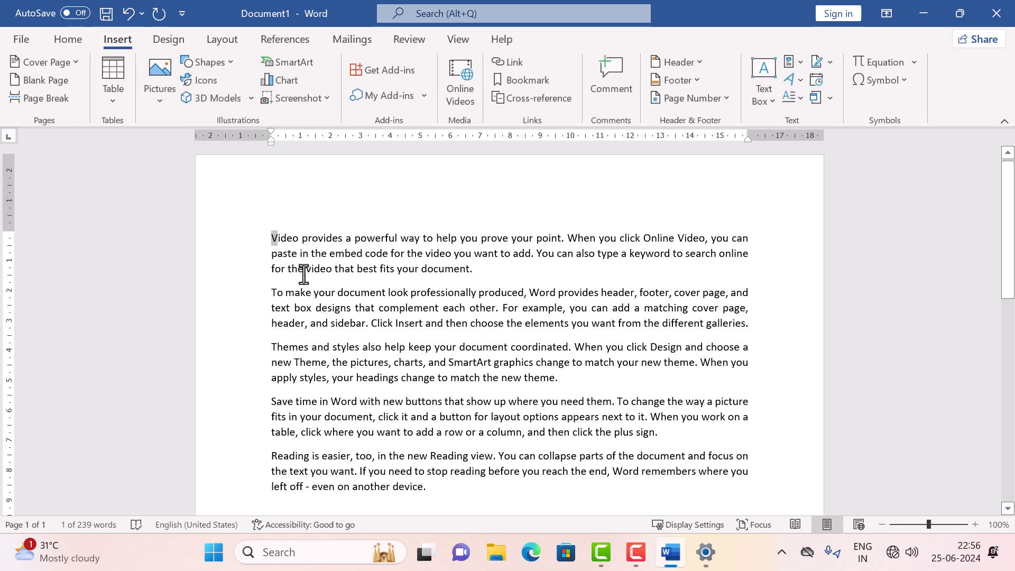
{"action": "left_click", "coordinate": [793, 100]}
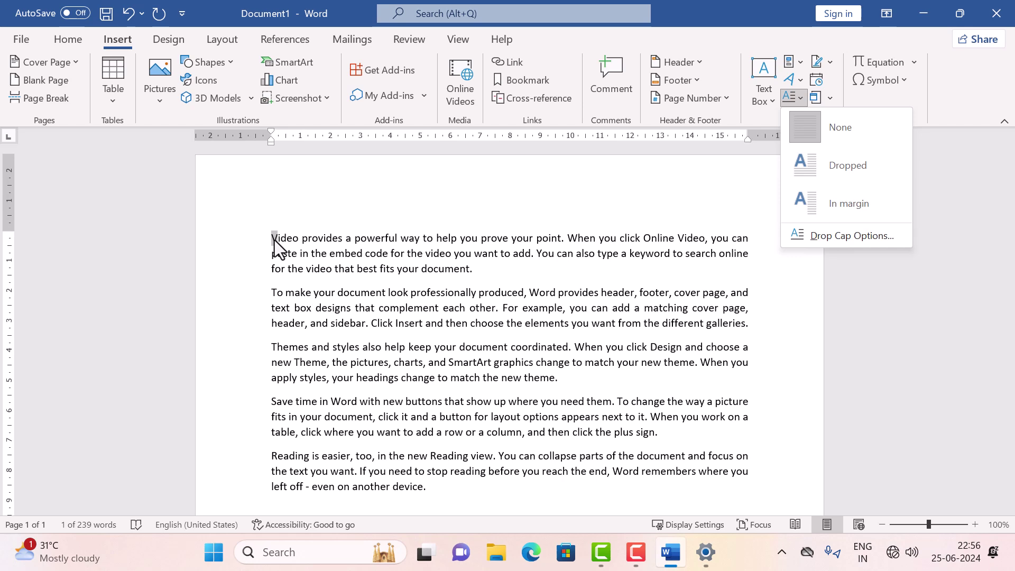
{"action": "left_click", "coordinate": [841, 168]}
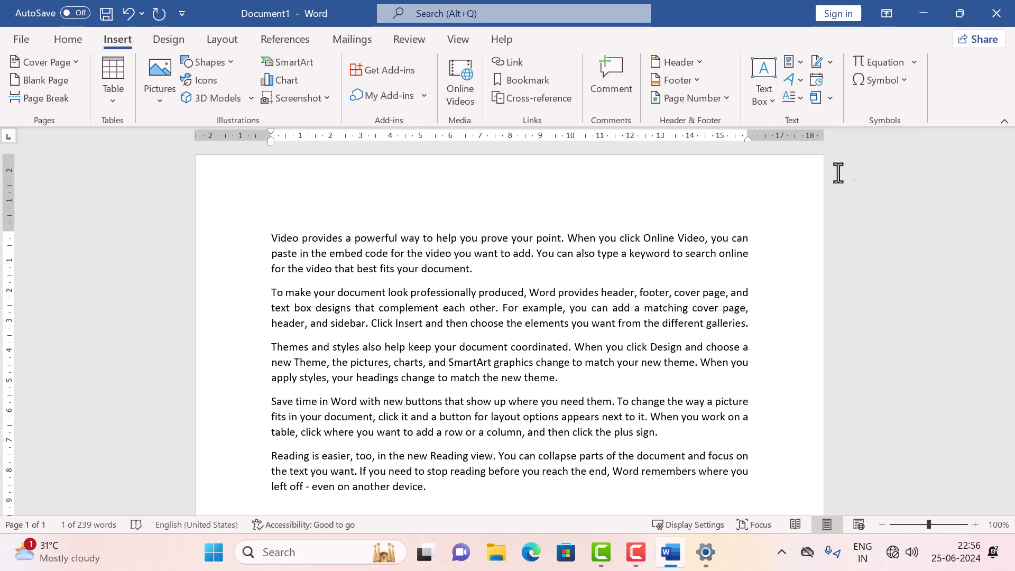
Below the last paragraph, leave a blank line and add "How many lines you can drop maximum uysing drop cap?".
{"action": "left_click", "coordinate": [441, 490]}
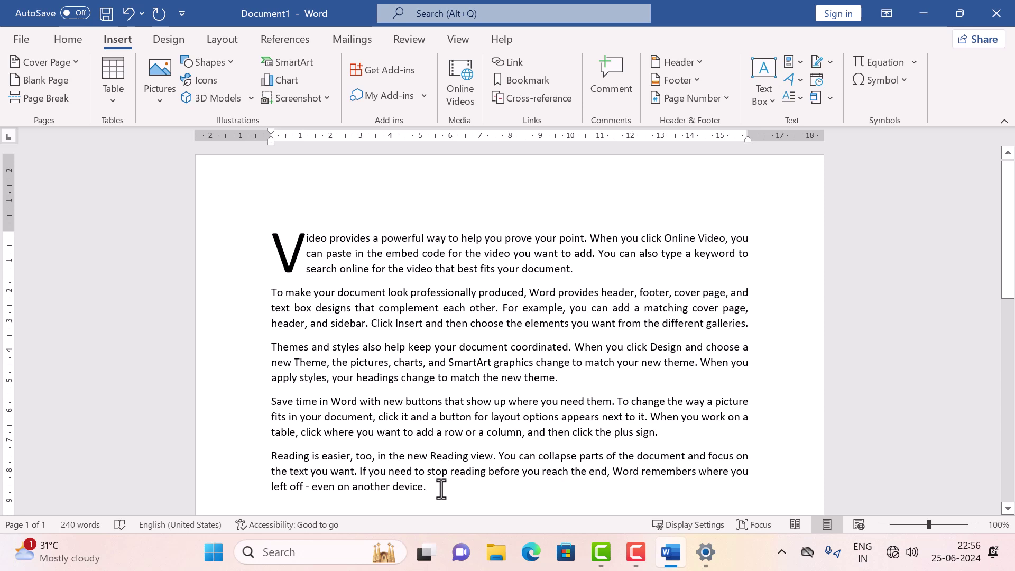
{"action": "key", "text": "Return"}
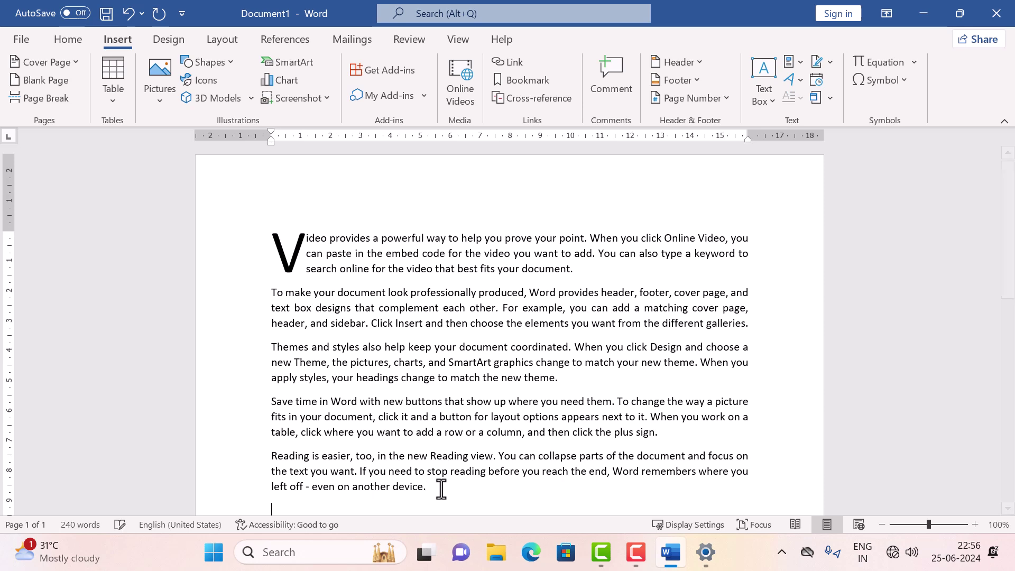
{"action": "key", "text": "Return"}
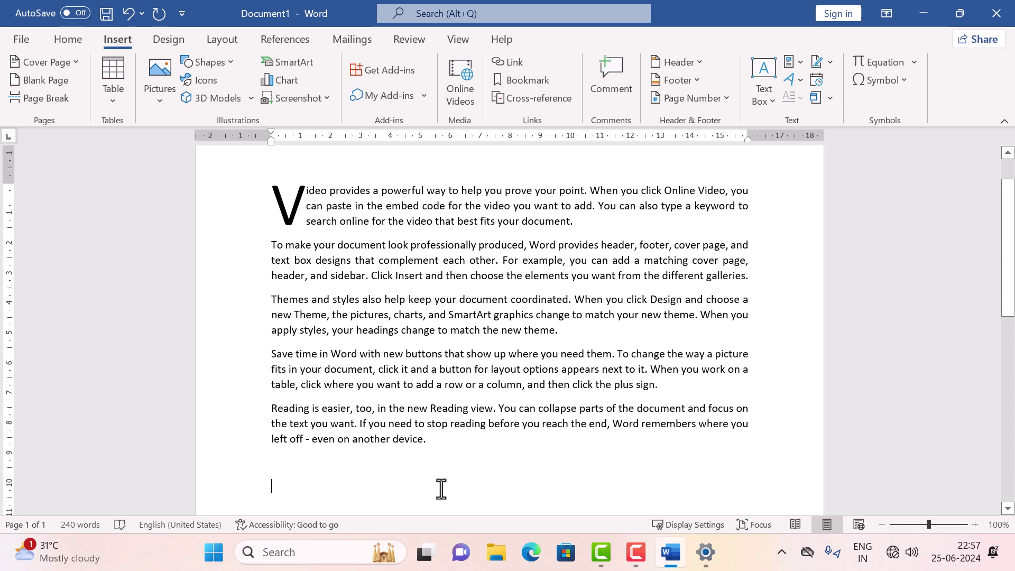
{"action": "type", "text": "how many "}
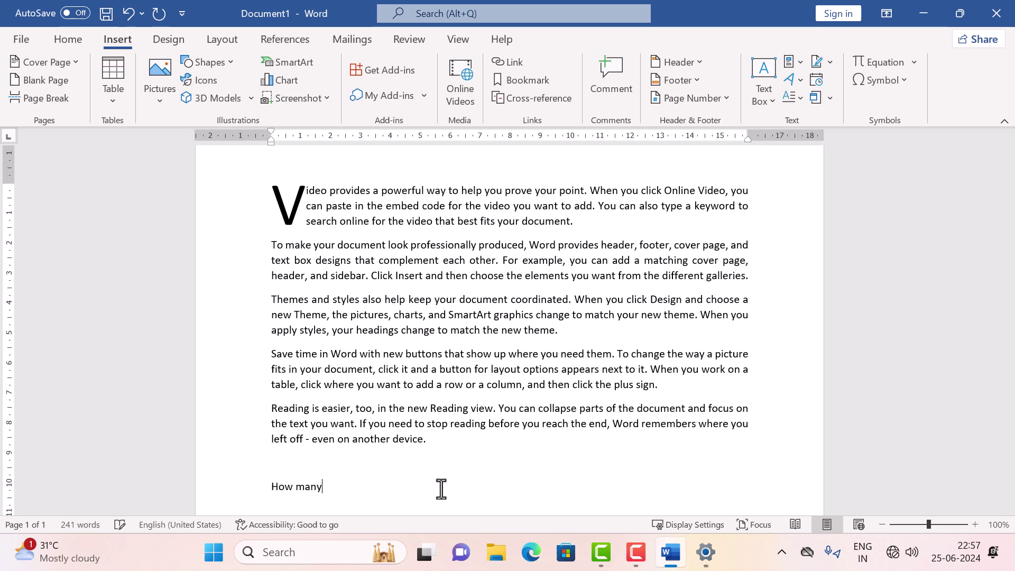
{"action": "type", "text": "lines youn can drop maximum"}
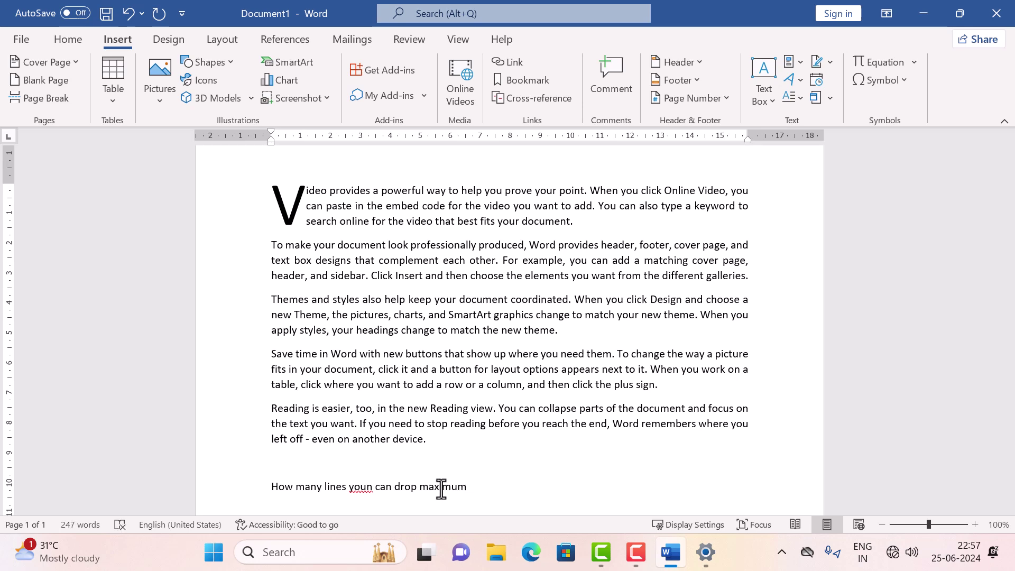
{"action": "left_click", "coordinate": [373, 486]}
{"action": "key", "text": "BackSpace"}
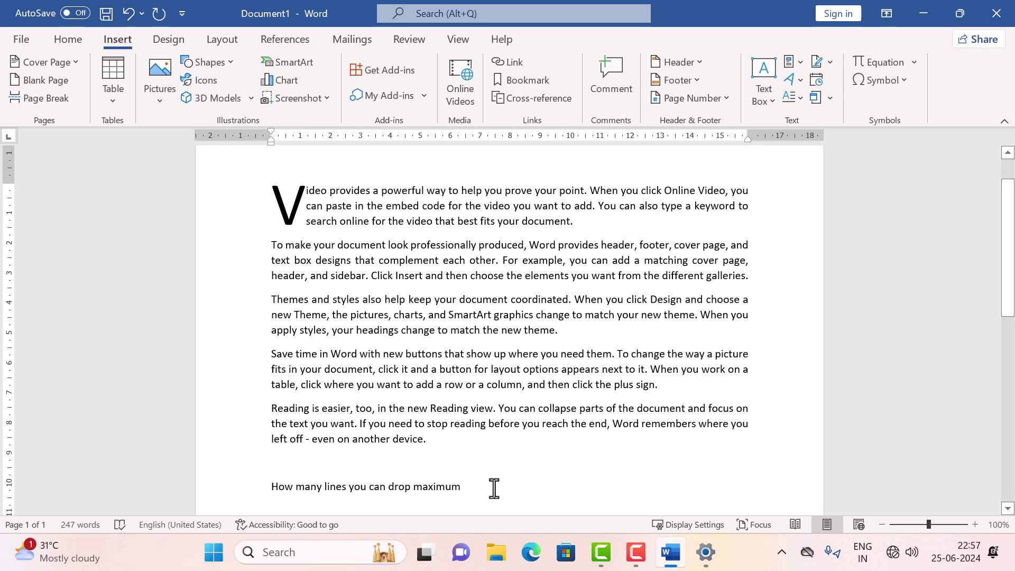
{"action": "type", "text": "uysing drop cap"}
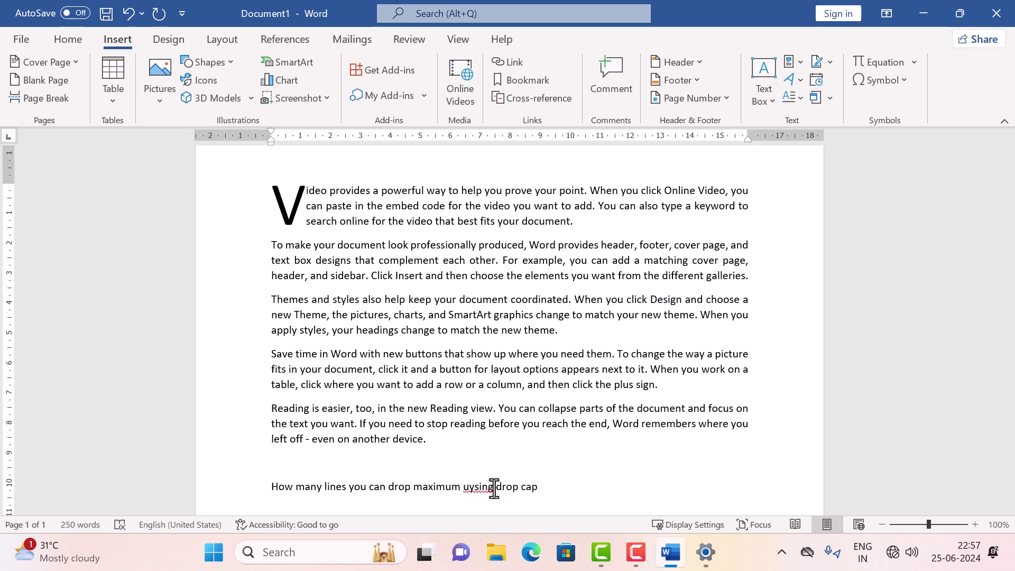
{"action": "type", "text": "?"}
Add a second question on a new line: "Default droped line using drop cap?".
{"action": "key", "text": "Return"}
{"action": "type", "text": "default "}
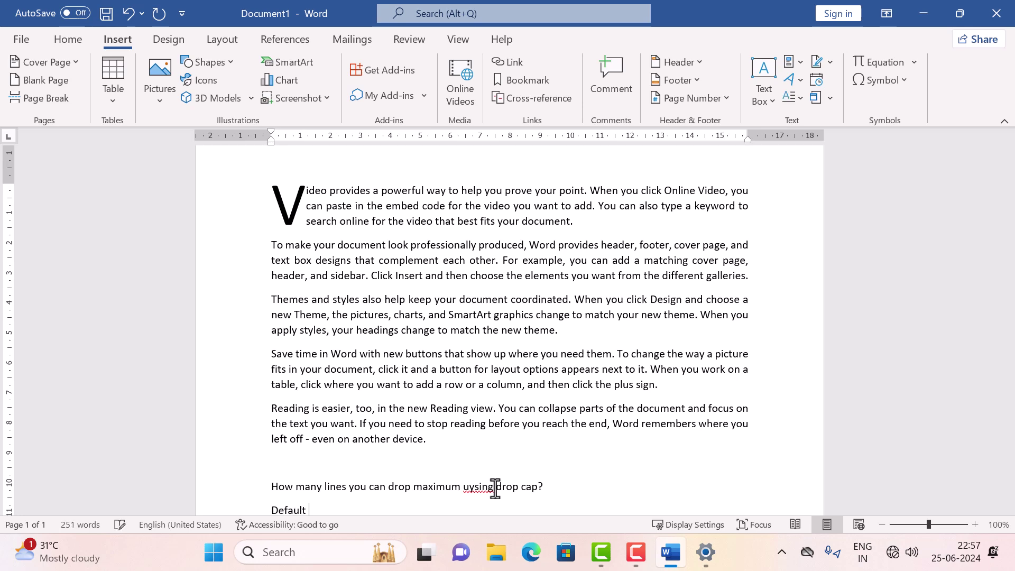
{"action": "type", "text": "droped line using drop"}
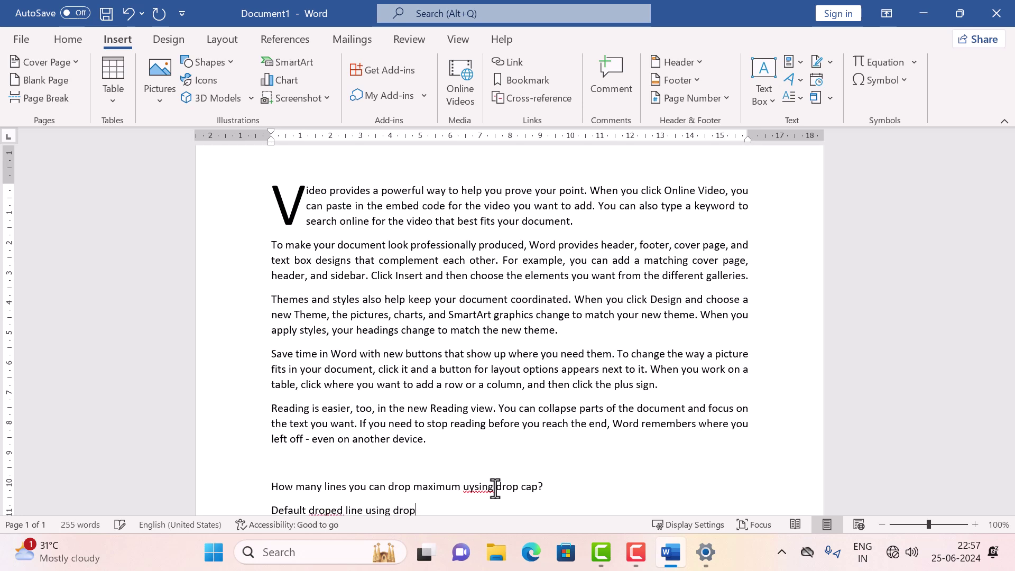
{"action": "type", "text": " cap?"}
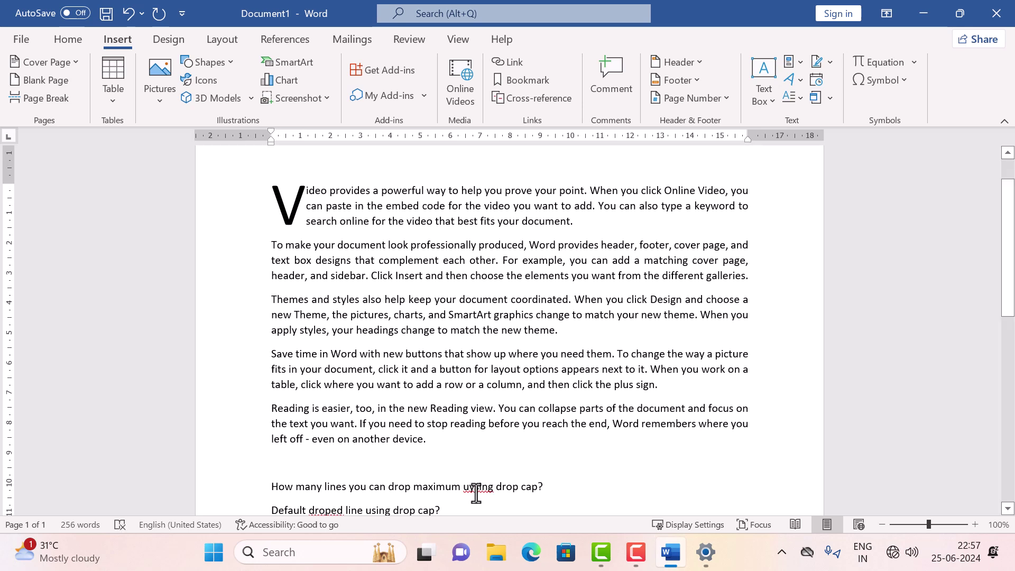
Correct the misspellings in the two questions to "using" and "dropped".
{"action": "left_click", "coordinate": [476, 492]}
{"action": "key", "text": "BackSpace"}
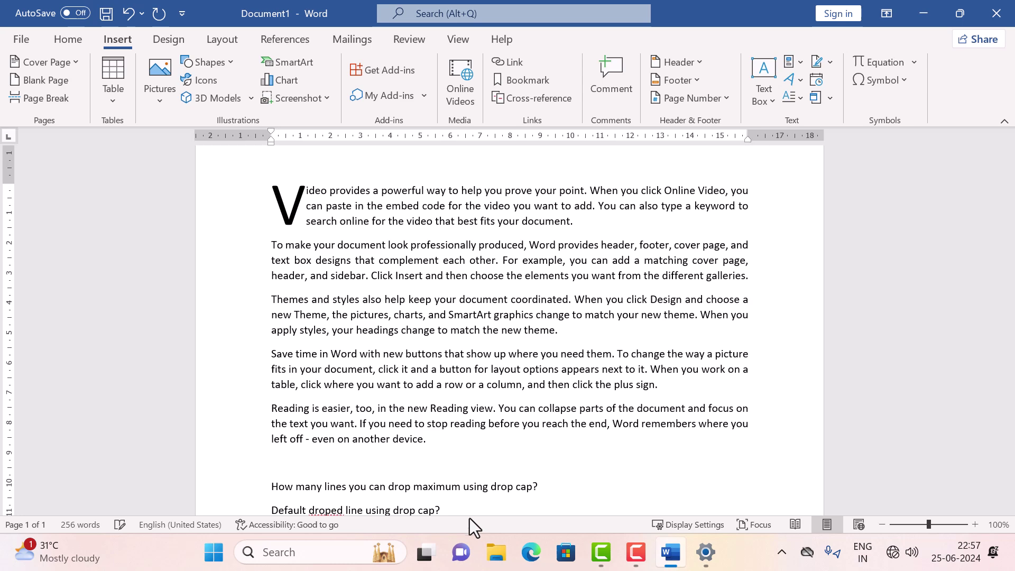
{"action": "scroll", "coordinate": [460, 510], "scroll_direction": "down", "scroll_amount": 1}
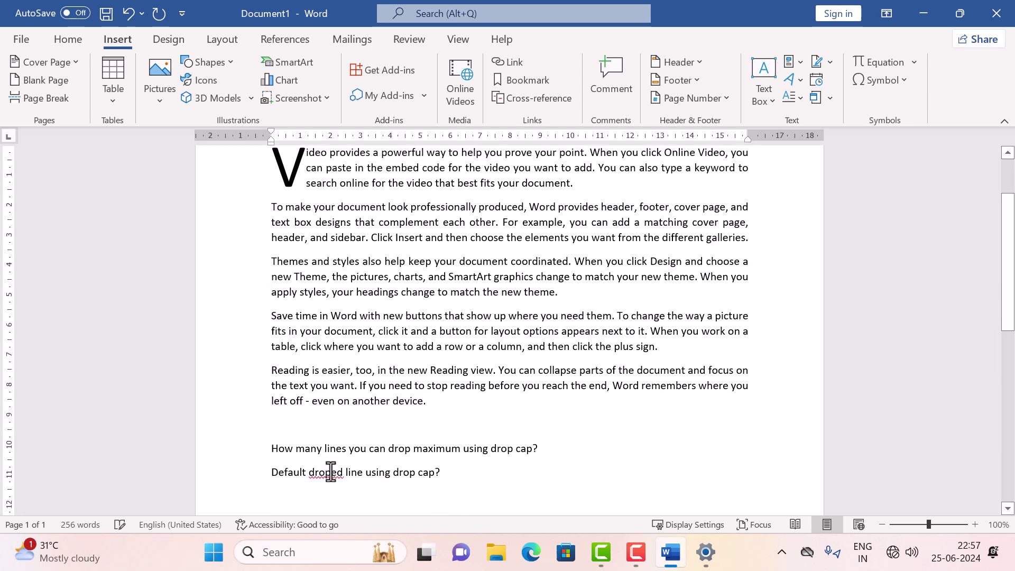
{"action": "left_click", "coordinate": [330, 472]}
{"action": "type", "text": "p"}
Add the answer "--3" after the question about the default dropped lines.
{"action": "left_click", "coordinate": [470, 473]}
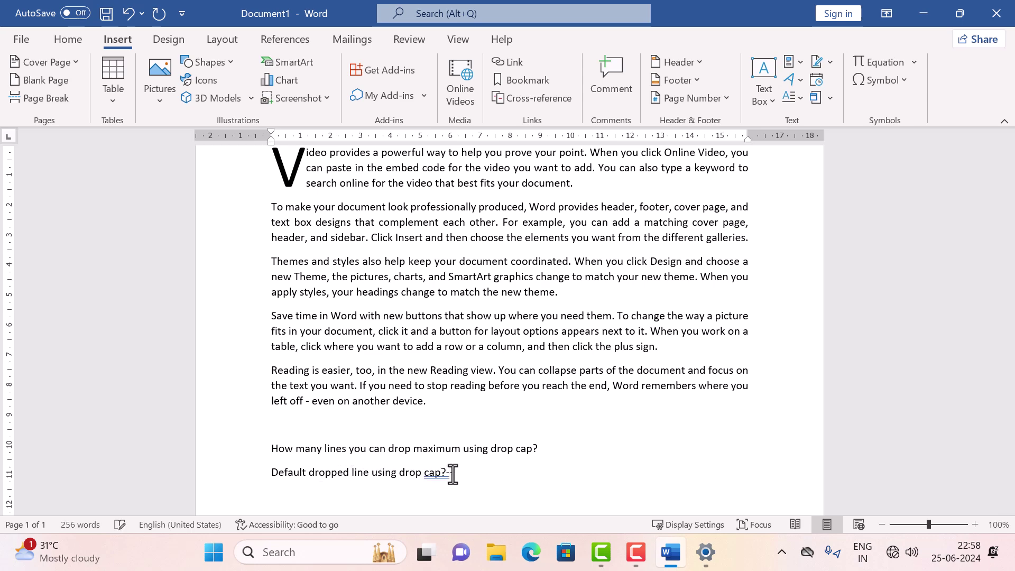
{"action": "scroll", "coordinate": [464, 480], "scroll_direction": "up", "scroll_amount": 3}
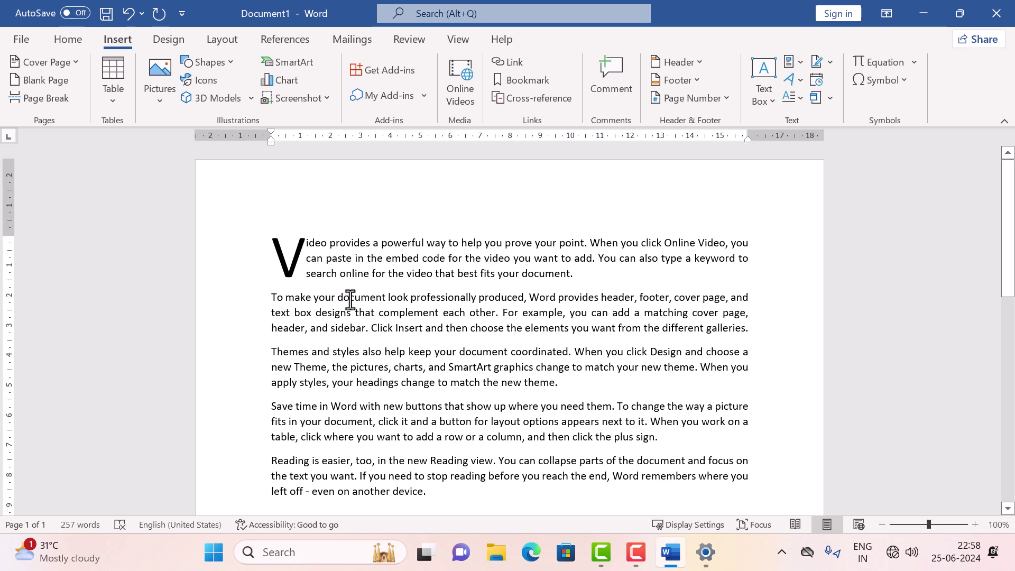
{"action": "left_click", "coordinate": [282, 248]}
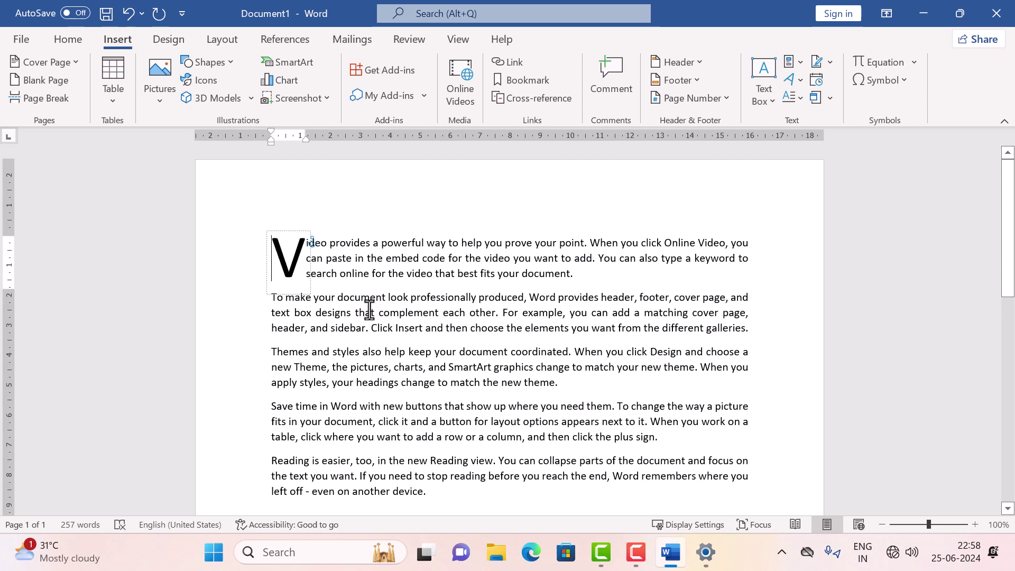
{"action": "scroll", "coordinate": [373, 333], "scroll_direction": "down", "scroll_amount": 2}
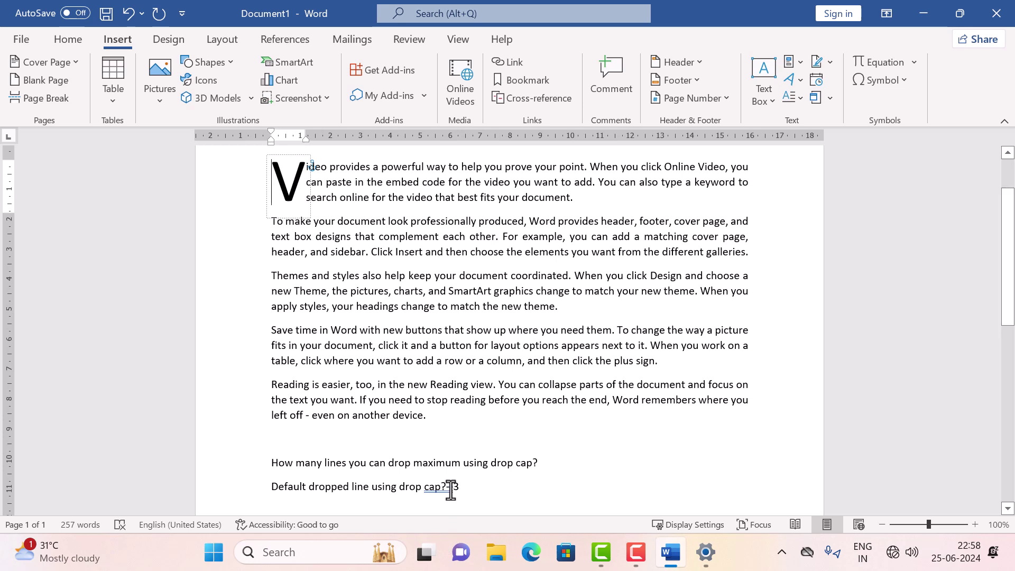
{"action": "left_click", "coordinate": [450, 487]}
{"action": "type", "text": "--"}
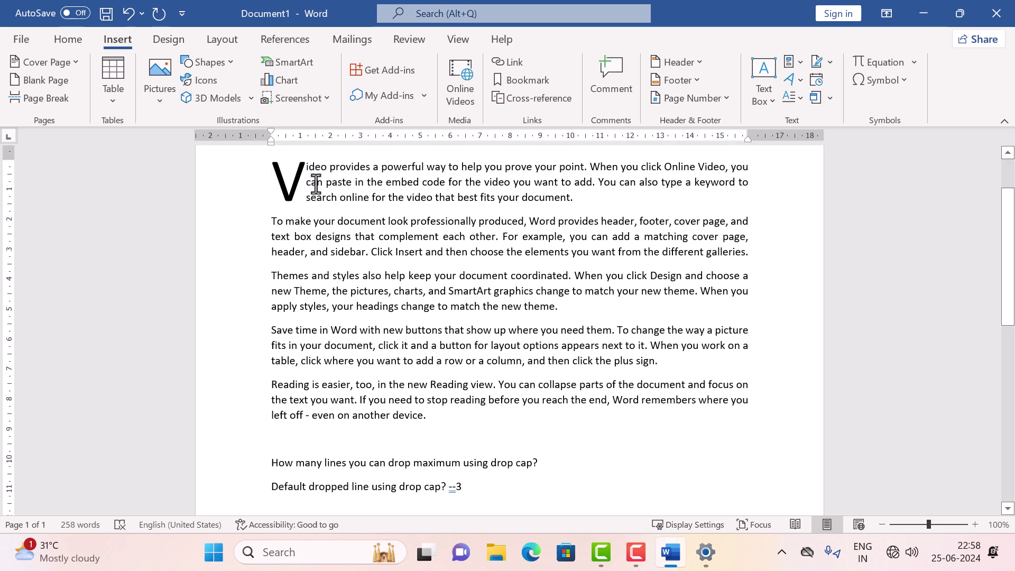
Set the drop cap "V" at the start of the first paragraph to drop 10 lines.
{"action": "double_click", "coordinate": [278, 165]}
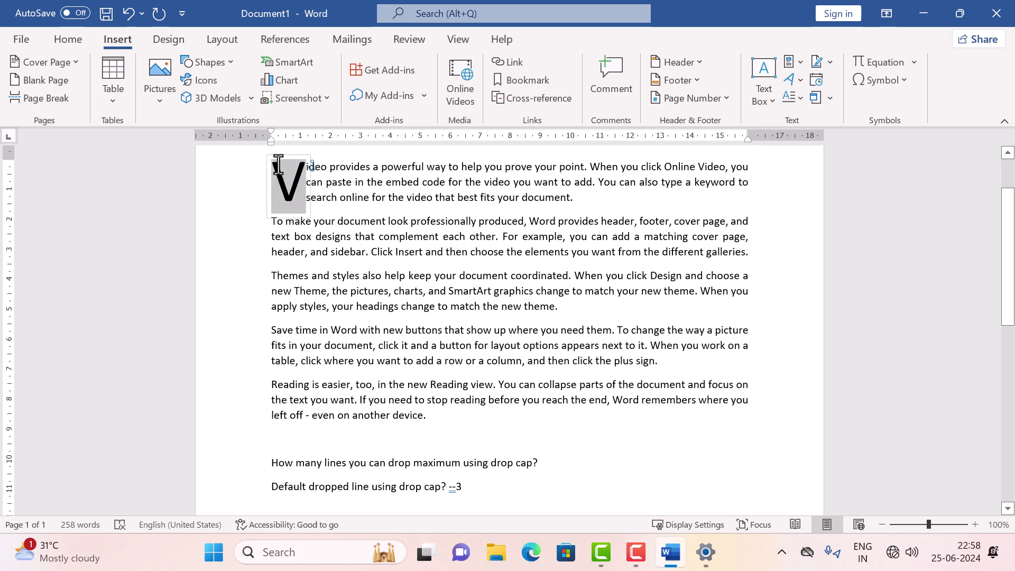
{"action": "left_click", "coordinate": [801, 101]}
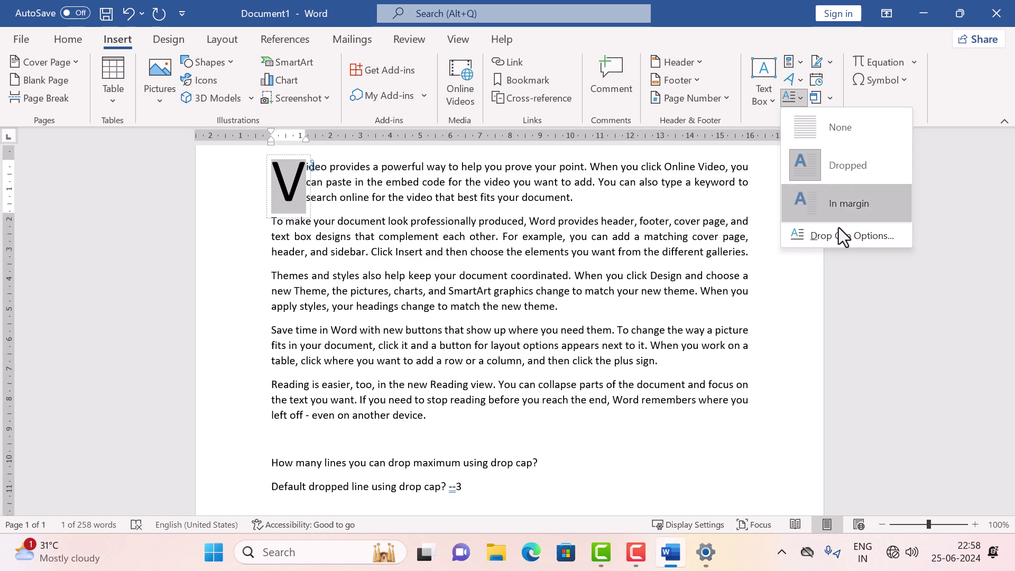
{"action": "left_click", "coordinate": [842, 243]}
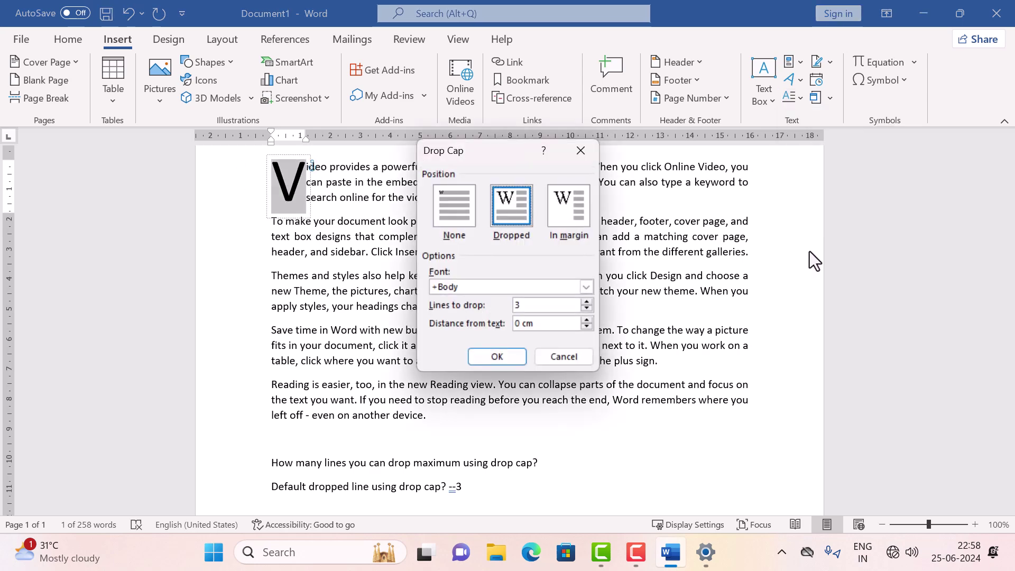
{"action": "left_click_drag", "start_coordinate": [503, 157], "coordinate": [623, 160]}
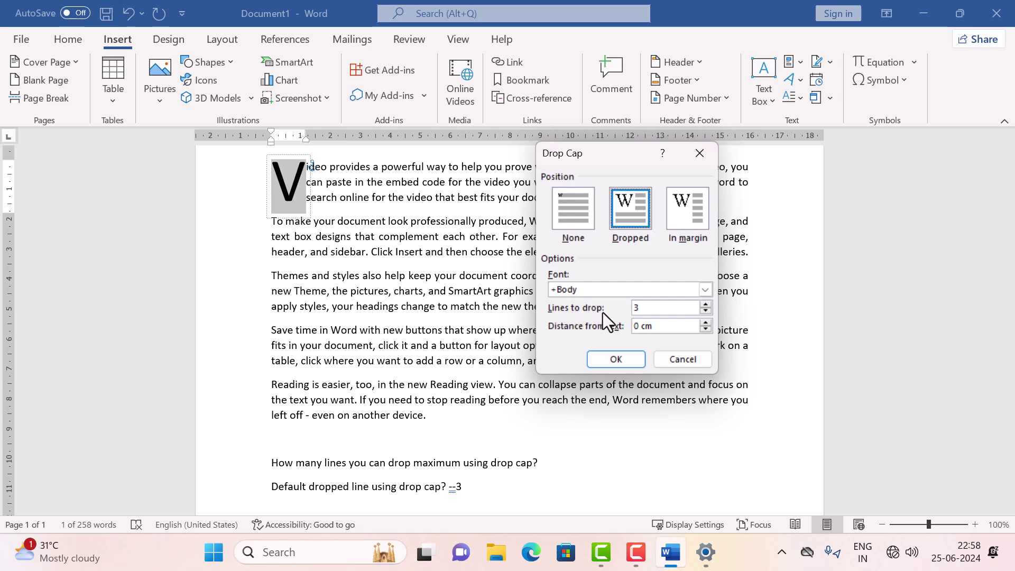
{"action": "left_click", "coordinate": [706, 304]}
{"action": "left_click", "coordinate": [706, 304]}
{"action": "left_click", "coordinate": [706, 304]}
{"action": "left_click", "coordinate": [706, 304]}
{"action": "left_click", "coordinate": [706, 304]}
{"action": "left_click", "coordinate": [705, 304]}
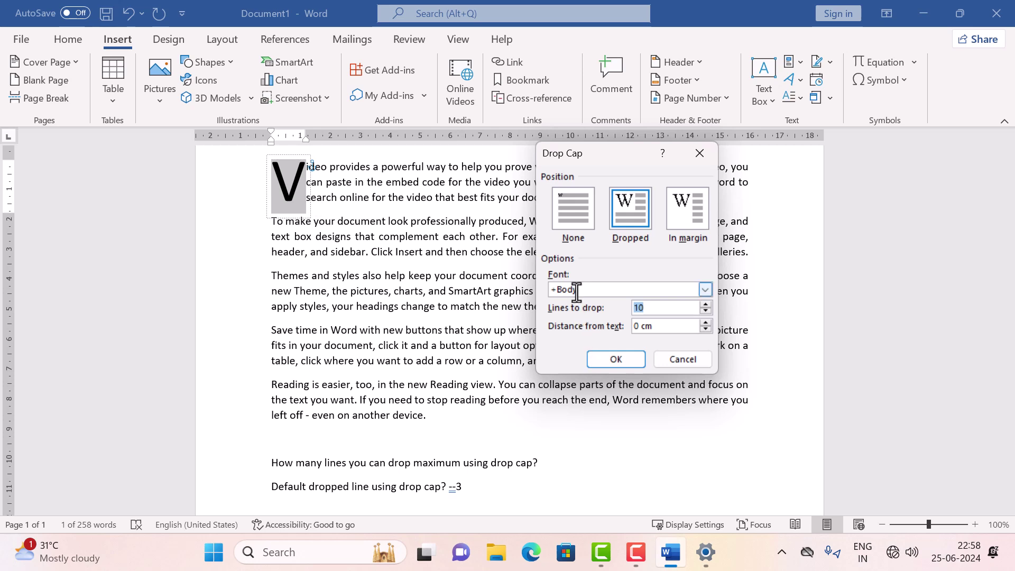
Set the drop cap's font to +Headings, increase its distance from the text, and apply the options.
{"action": "left_click", "coordinate": [704, 289]}
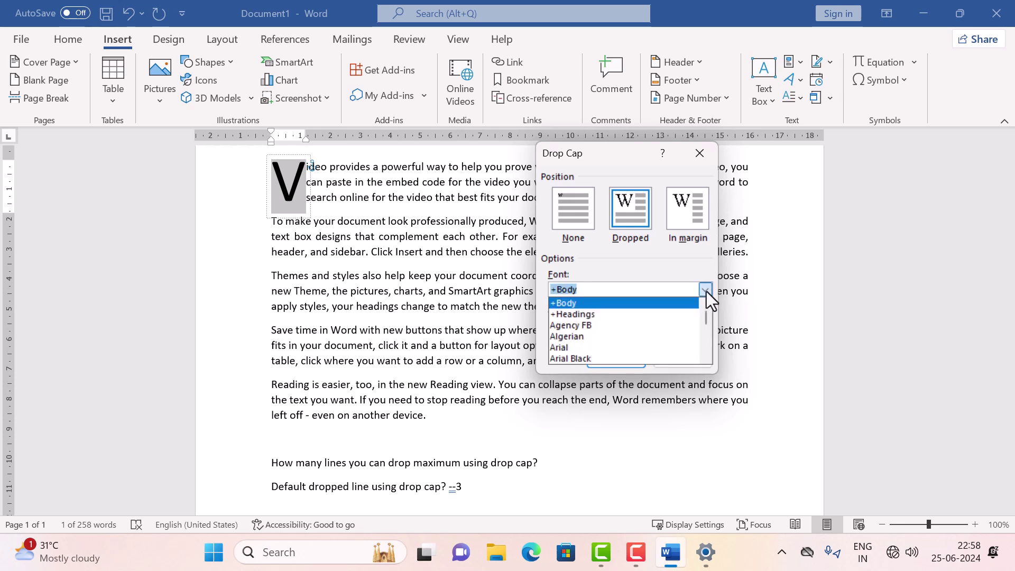
{"action": "left_click", "coordinate": [618, 315]}
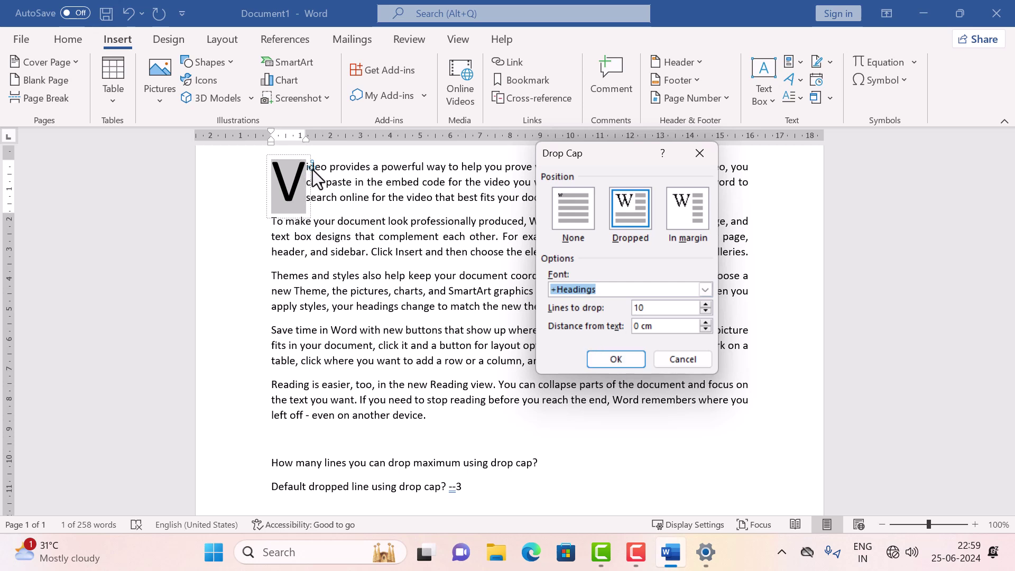
{"action": "left_click", "coordinate": [708, 322]}
{"action": "left_click", "coordinate": [708, 322]}
{"action": "left_click", "coordinate": [708, 322]}
{"action": "left_click", "coordinate": [708, 322]}
{"action": "left_click", "coordinate": [705, 323]}
{"action": "left_click", "coordinate": [615, 361]}
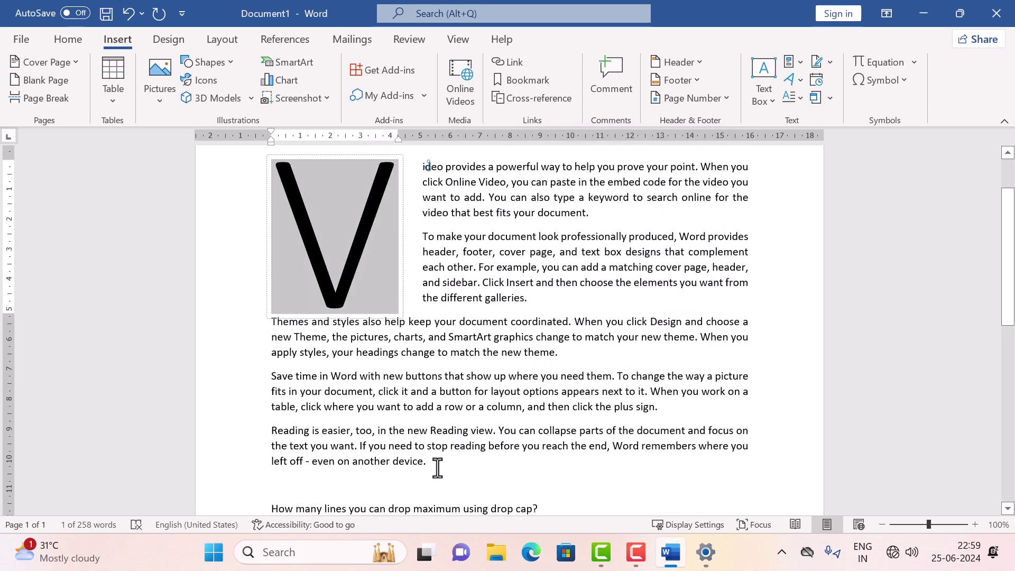
Add the answer "--10" after the question about the maximum dropped lines.
{"action": "left_click", "coordinate": [464, 197]}
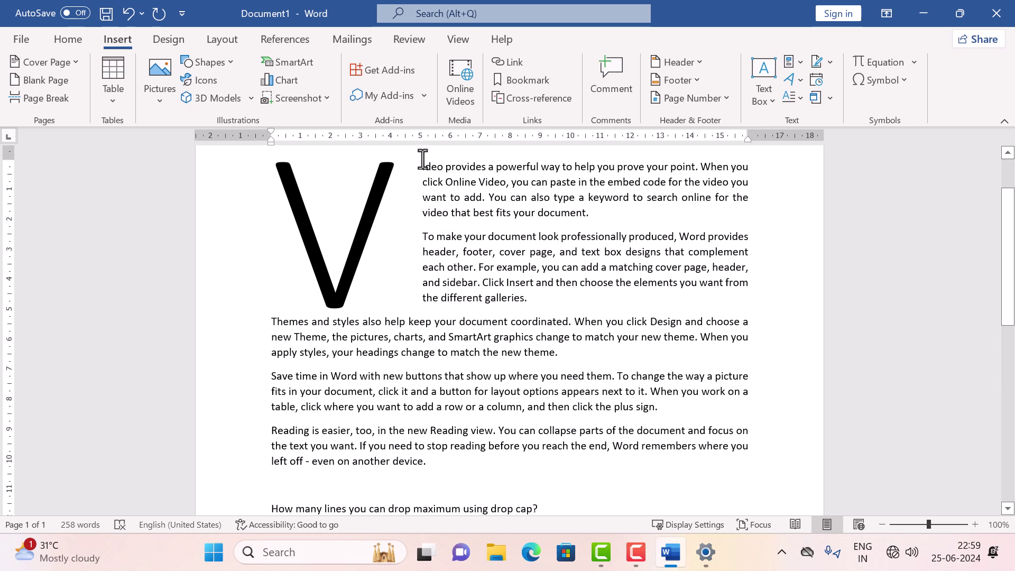
{"action": "scroll", "coordinate": [505, 422], "scroll_direction": "down", "scroll_amount": 3}
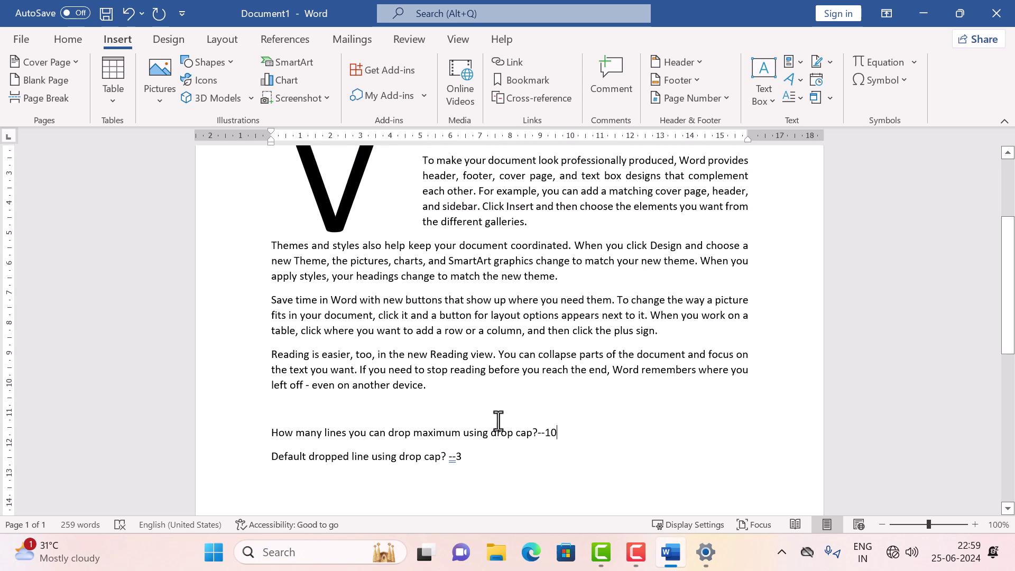
{"action": "left_click_drag", "start_coordinate": [1010, 292], "coordinate": [1012, 246]}
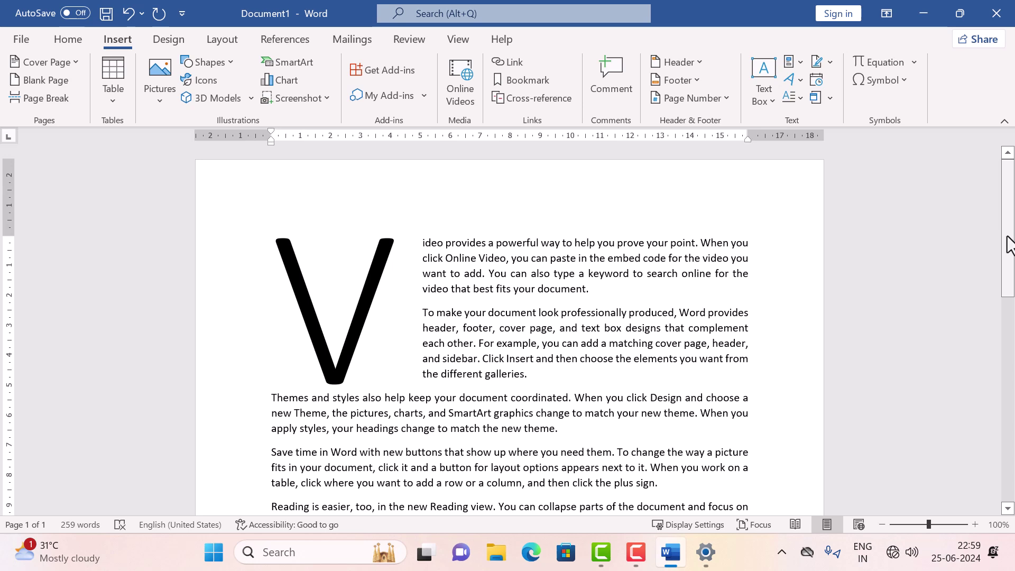
{"action": "mouse_move", "coordinate": [1010, 245]}
{"action": "left_mouse_down"}
{"action": "mouse_move", "coordinate": [1009, 257]}
{"action": "mouse_move", "coordinate": [1010, 238]}
{"action": "left_mouse_up"}
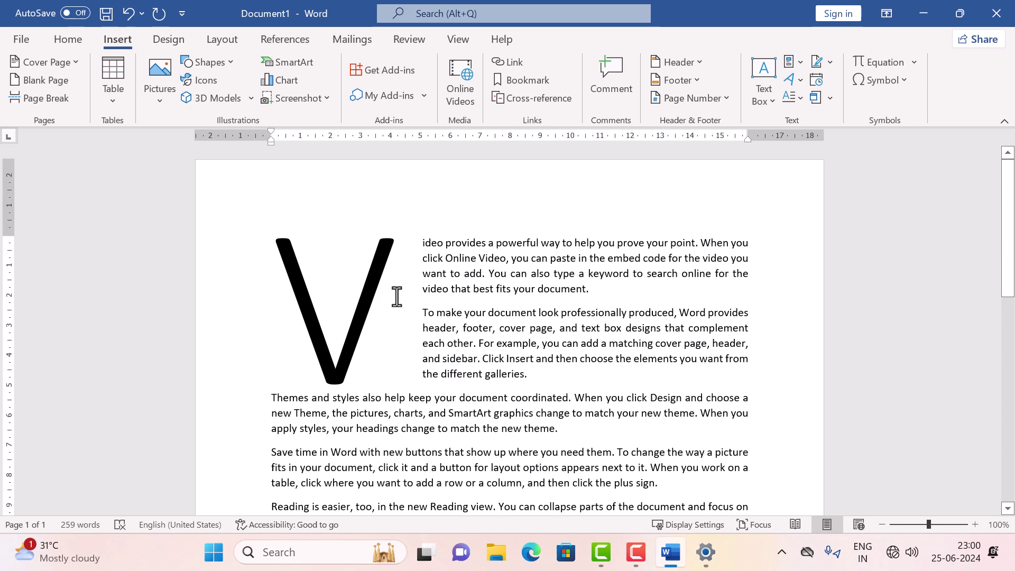
{"action": "scroll", "coordinate": [421, 388], "scroll_direction": "down", "scroll_amount": 3}
{"action": "scroll", "coordinate": [421, 388], "scroll_direction": "down", "scroll_amount": 3}
{"action": "left_click_drag", "start_coordinate": [272, 432], "coordinate": [495, 457]}
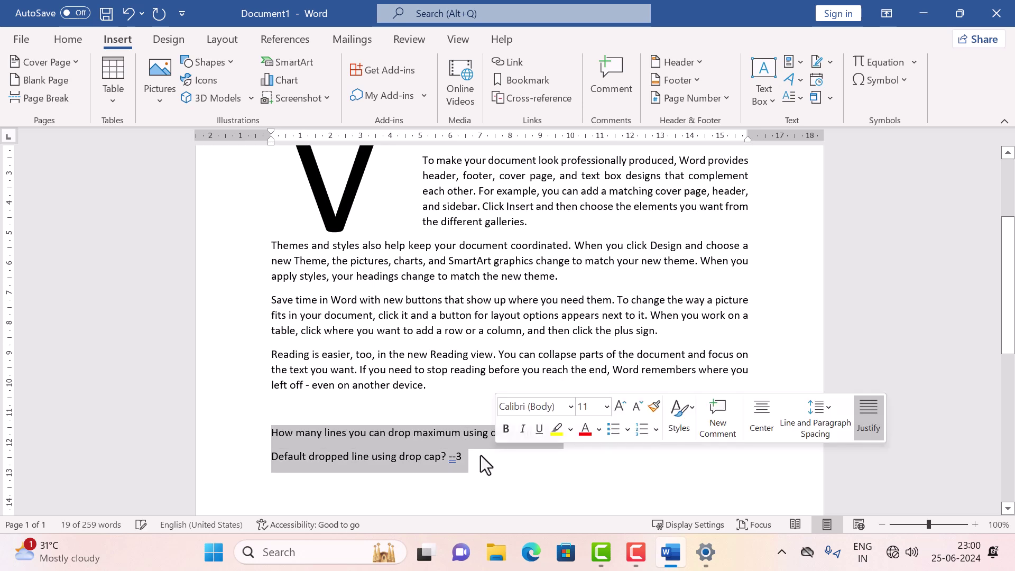
{"action": "left_click", "coordinate": [472, 456]}
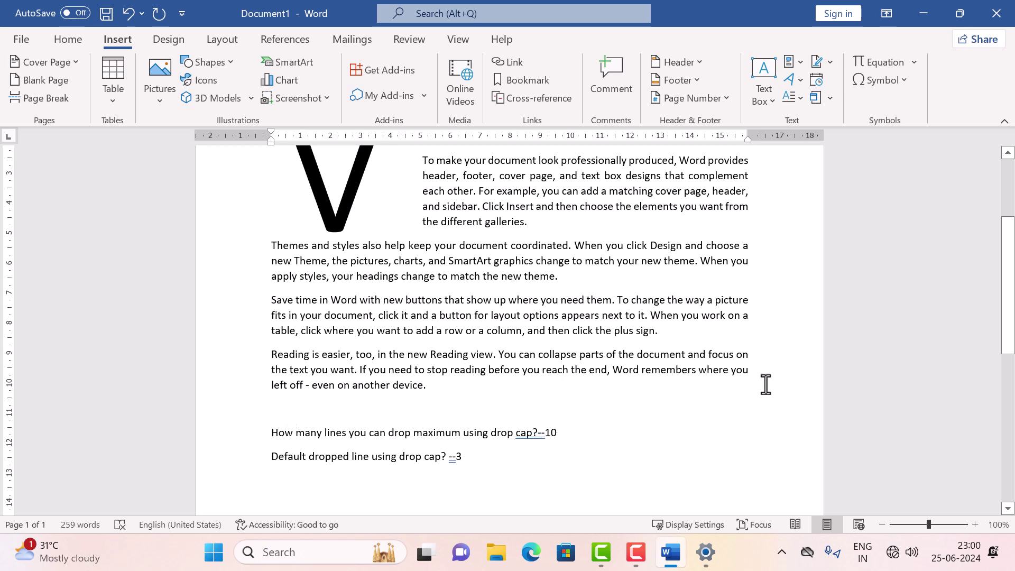
{"action": "scroll", "coordinate": [1012, 315], "scroll_direction": "up", "scroll_amount": 3}
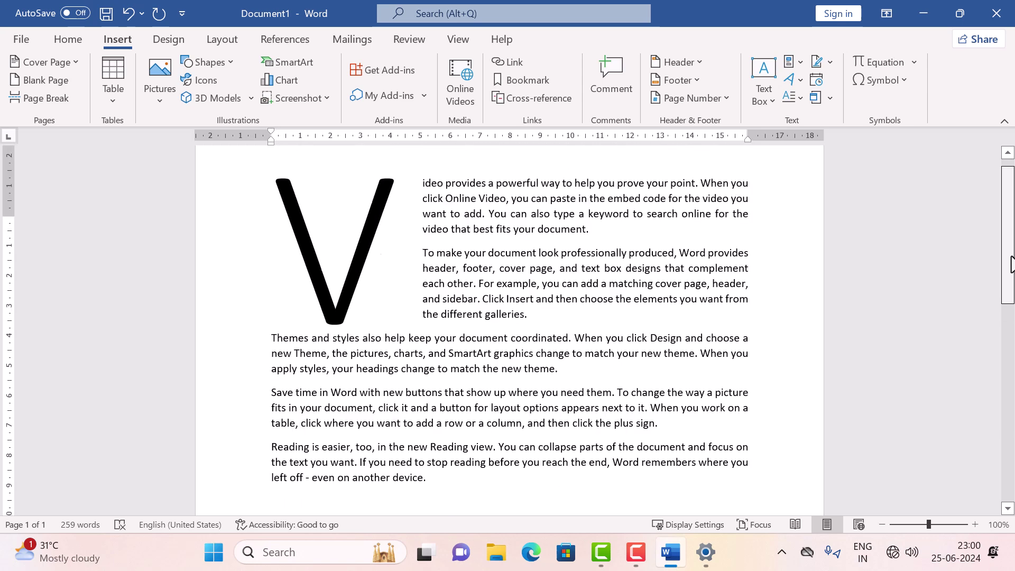
{"action": "left_click", "coordinate": [399, 261]}
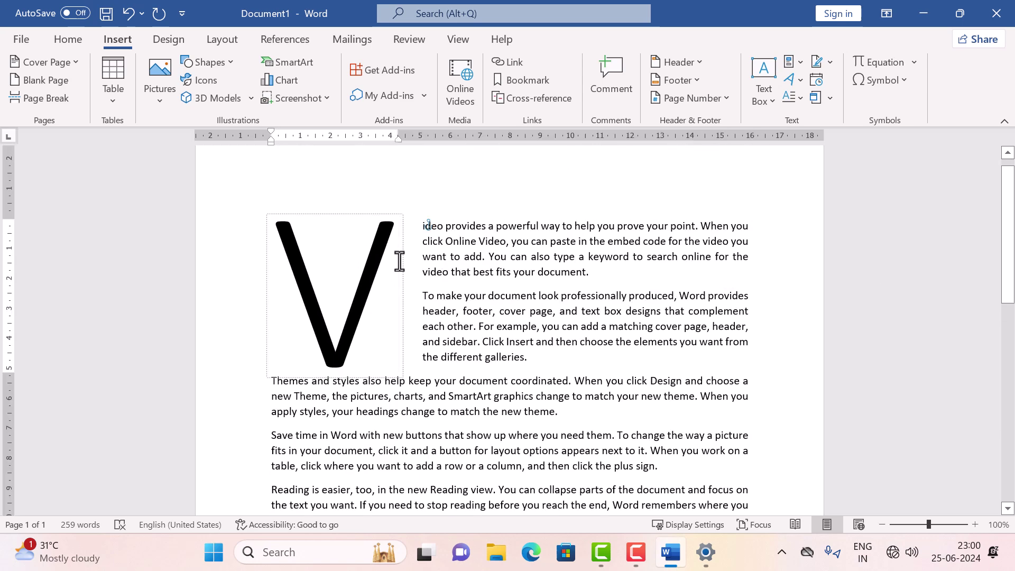
{"action": "left_click", "coordinate": [801, 101]}
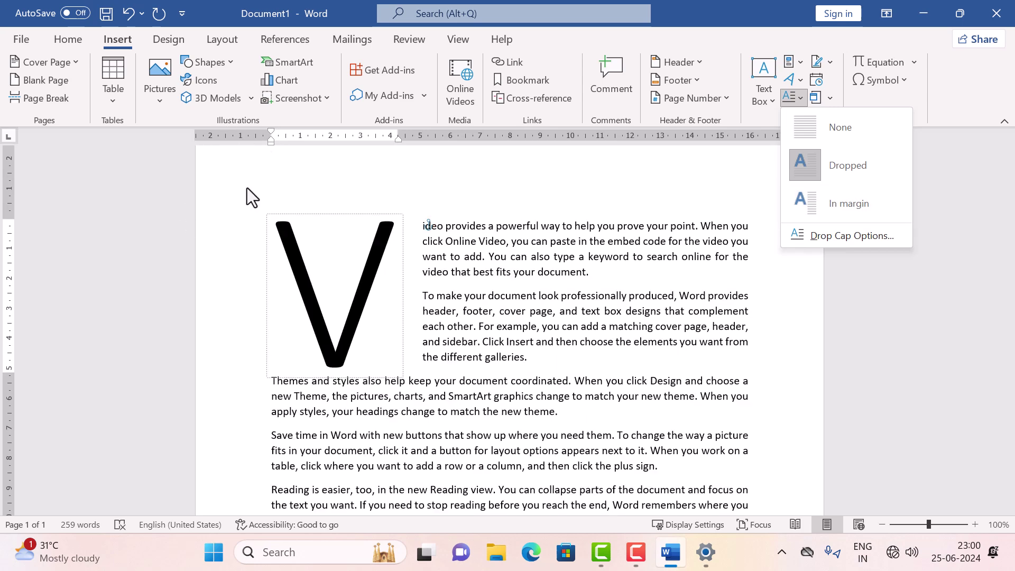
{"action": "left_click", "coordinate": [813, 175]}
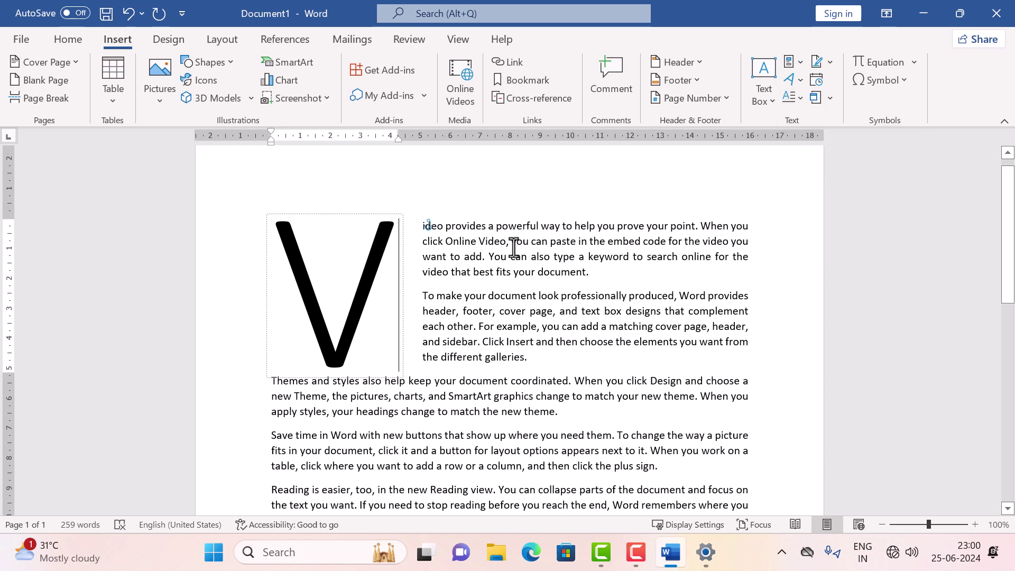
{"action": "left_click", "coordinate": [513, 309]}
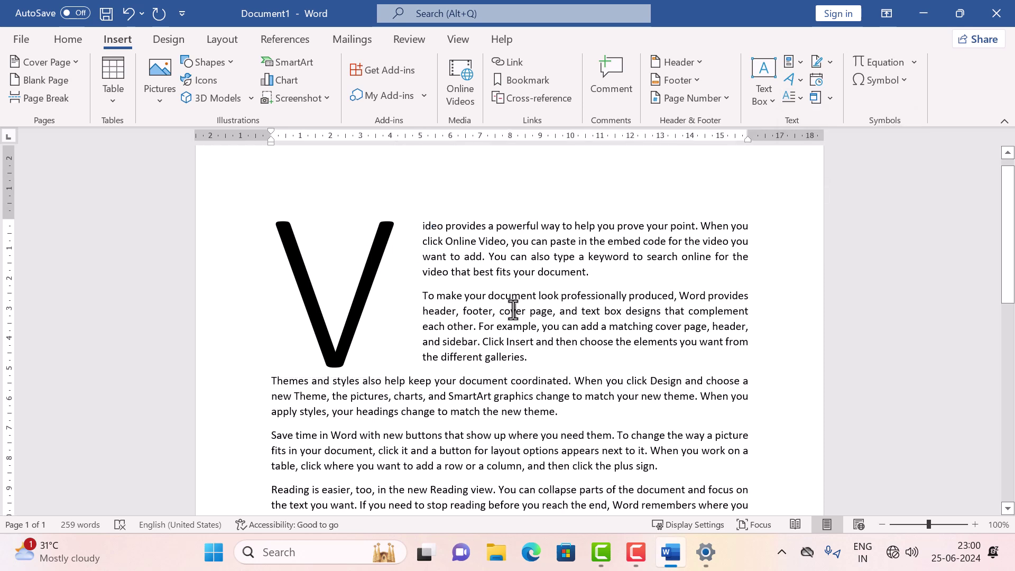
Change the drop cap "V" to the Algerian font and colour it red.
{"action": "left_click", "coordinate": [402, 269]}
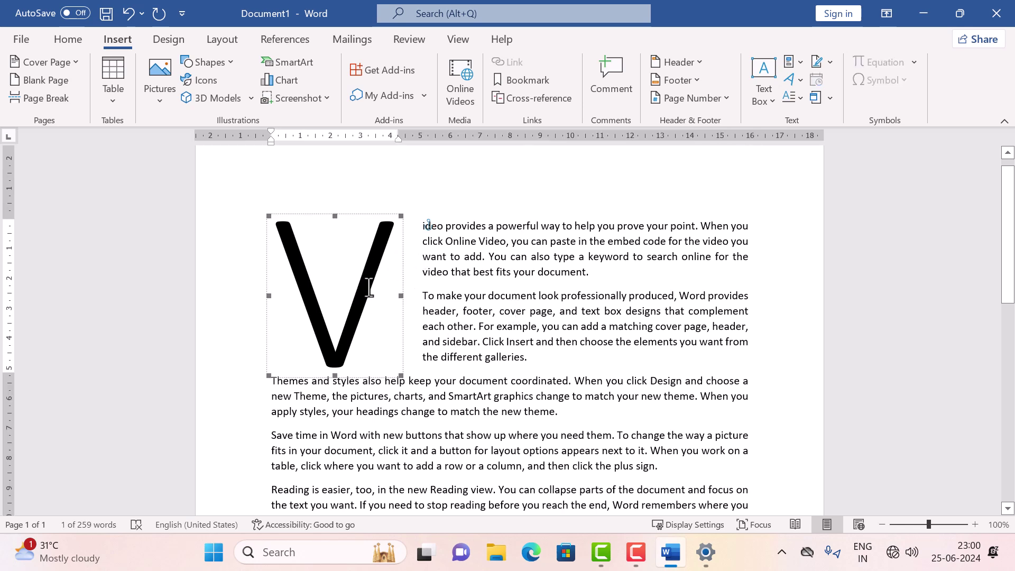
{"action": "left_click", "coordinate": [70, 36]}
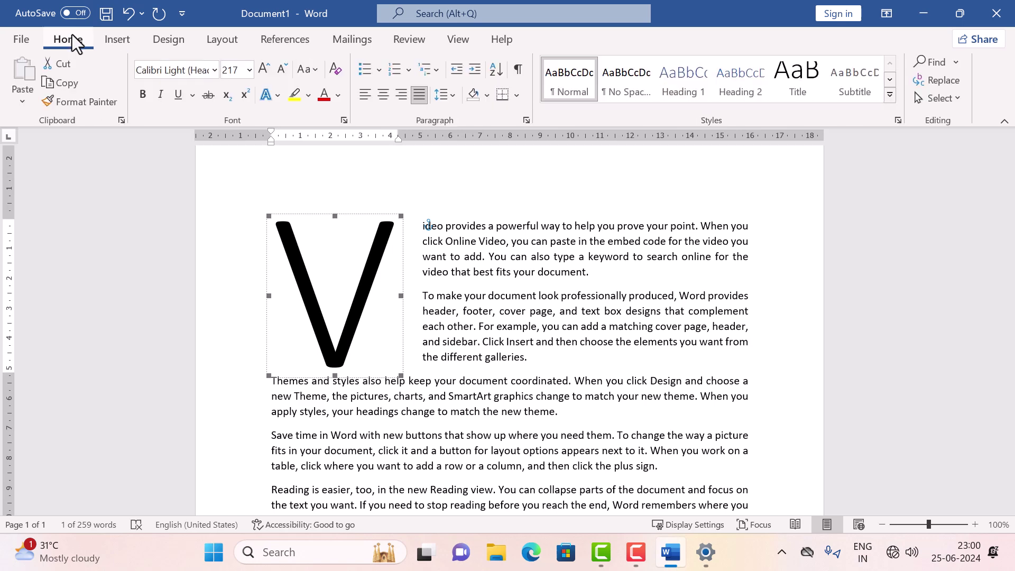
{"action": "left_click", "coordinate": [215, 73]}
{"action": "left_click", "coordinate": [201, 206]}
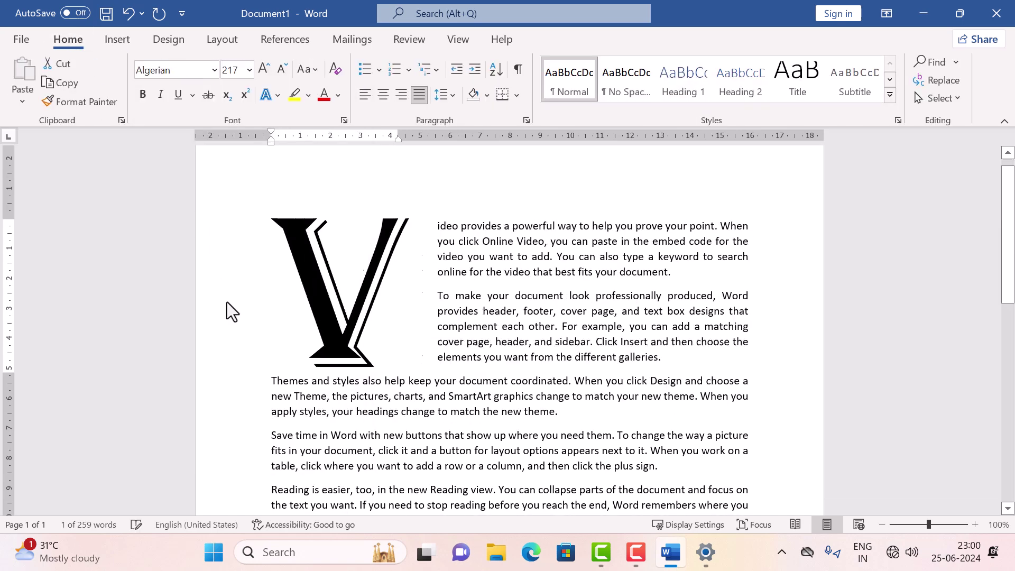
{"action": "left_click", "coordinate": [324, 97]}
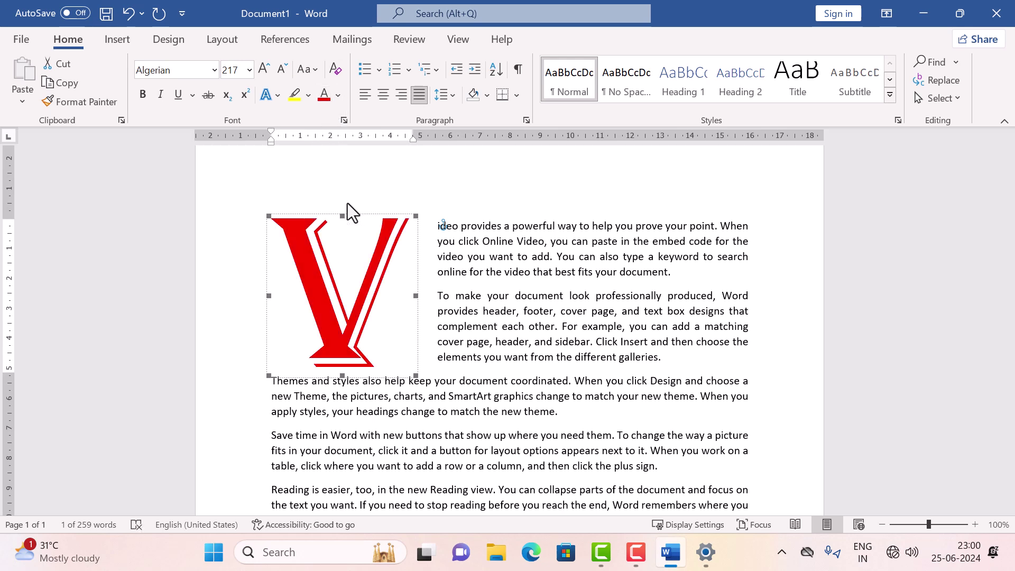
Highlight the drop cap in yellow and clear the highlight with No Color.
{"action": "left_click", "coordinate": [298, 99]}
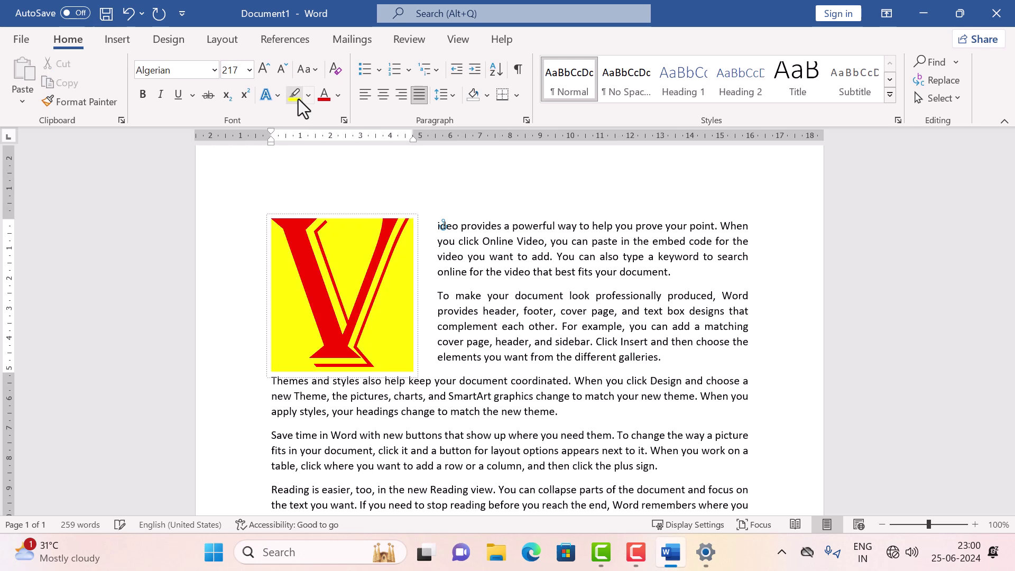
{"action": "left_click", "coordinate": [308, 95]}
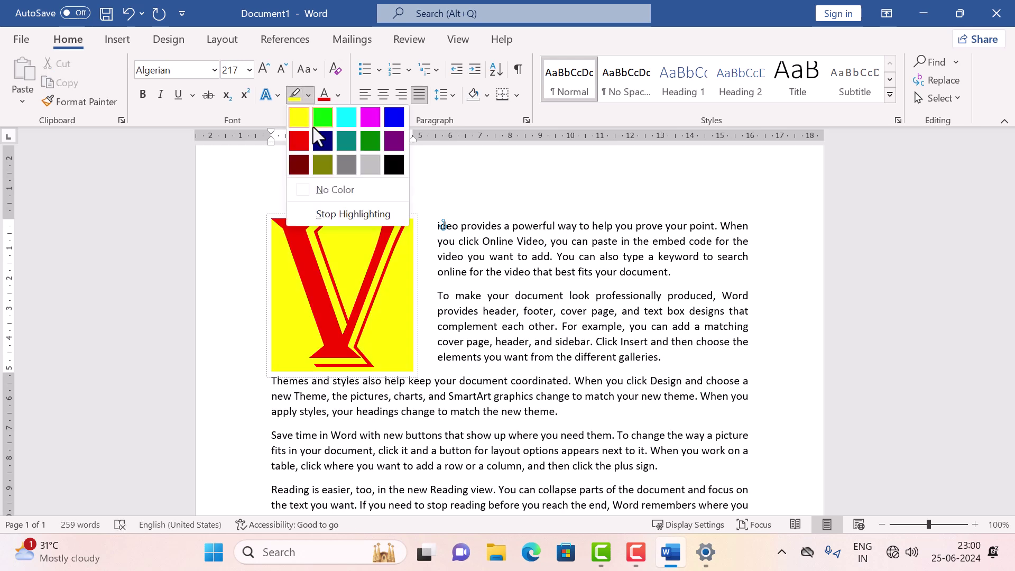
{"action": "left_click", "coordinate": [309, 191]}
{"action": "left_click", "coordinate": [338, 95]}
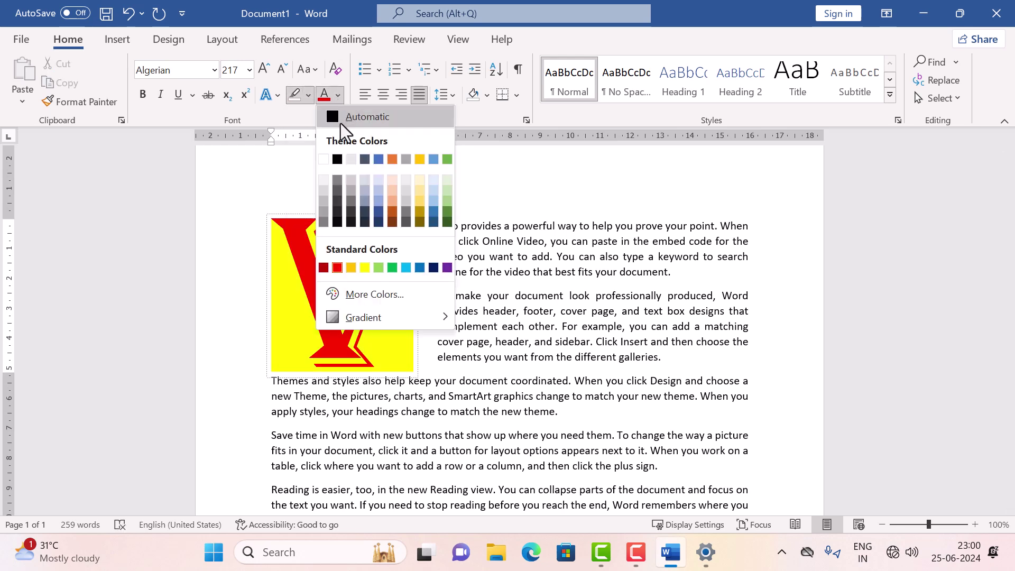
{"action": "left_click", "coordinate": [328, 160]}
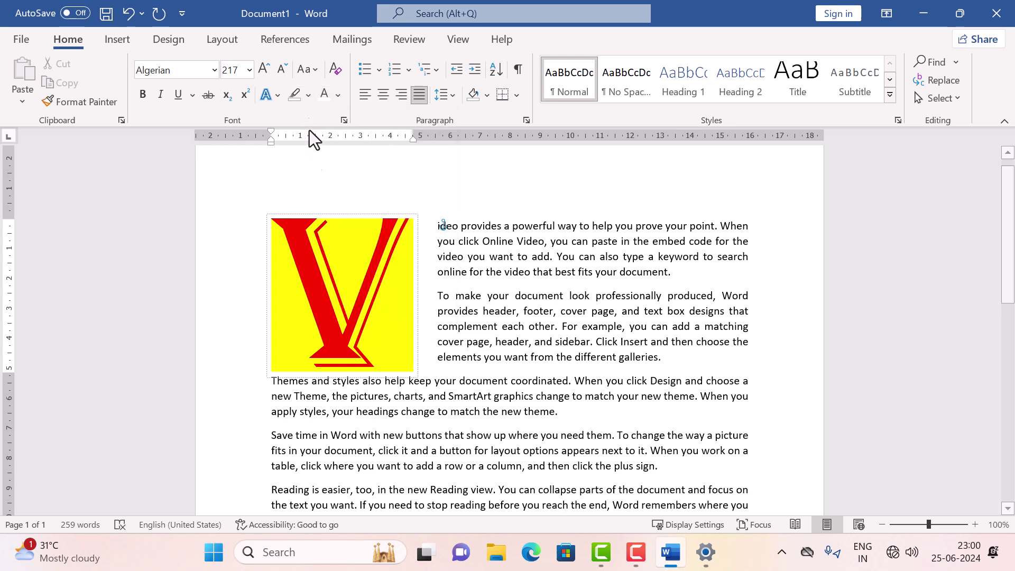
{"action": "left_click_drag", "start_coordinate": [272, 238], "coordinate": [392, 242]}
{"action": "left_click", "coordinate": [294, 97]}
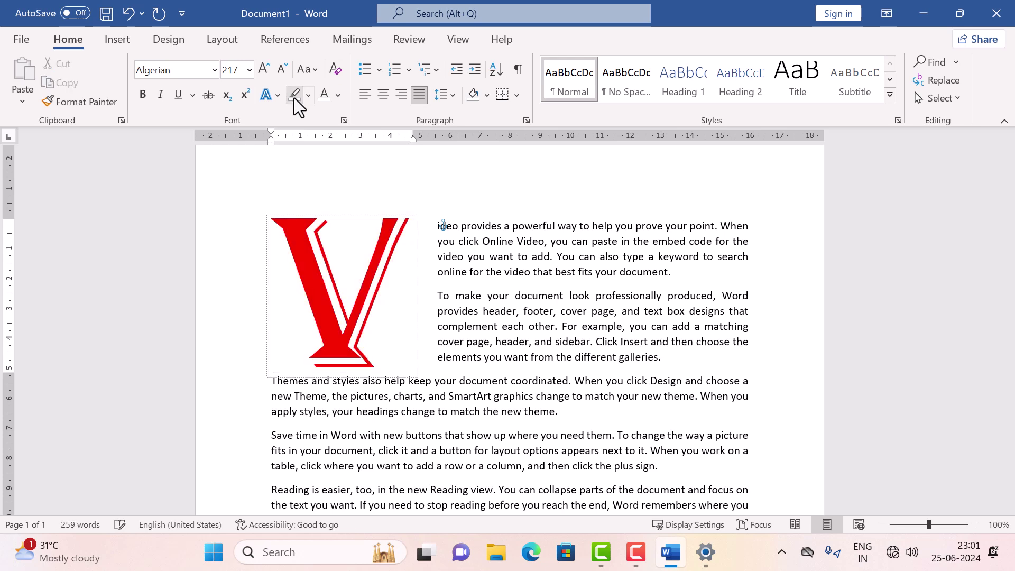
Select the drop cap letter and set its font colour to black.
{"action": "left_click", "coordinate": [338, 95]}
{"action": "left_click", "coordinate": [408, 354]}
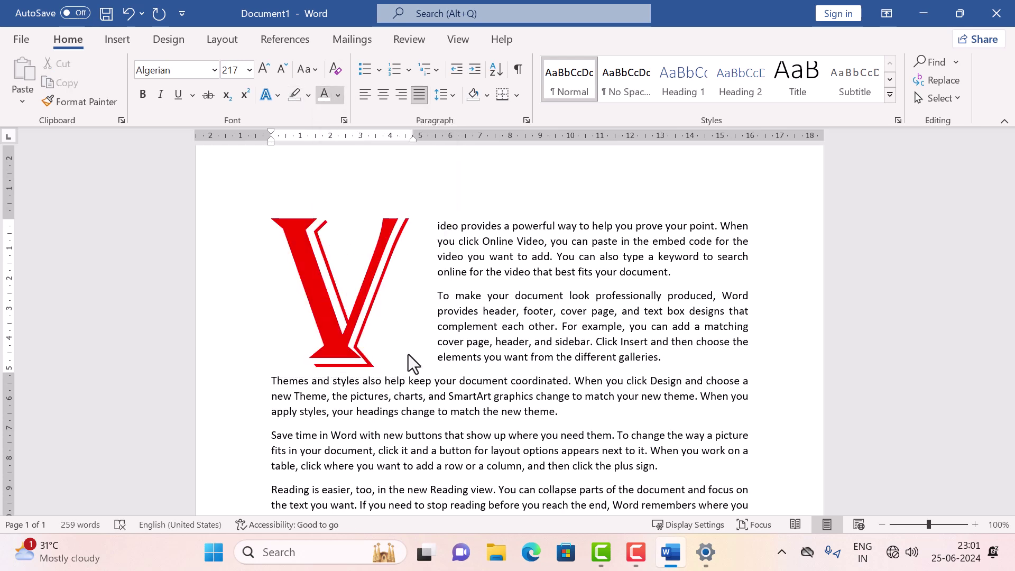
{"action": "left_click_drag", "start_coordinate": [394, 300], "coordinate": [305, 294]}
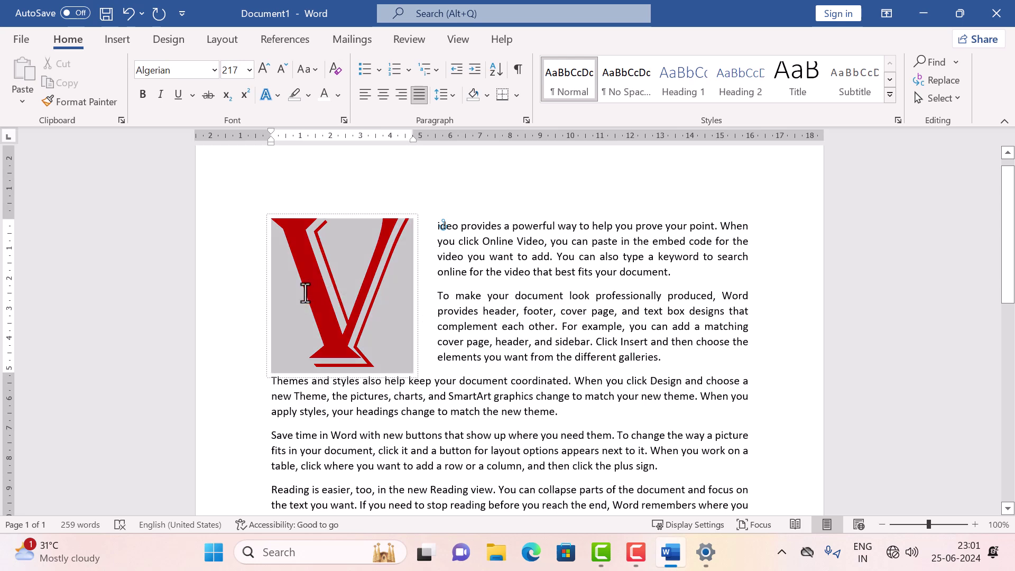
{"action": "left_click", "coordinate": [337, 95]}
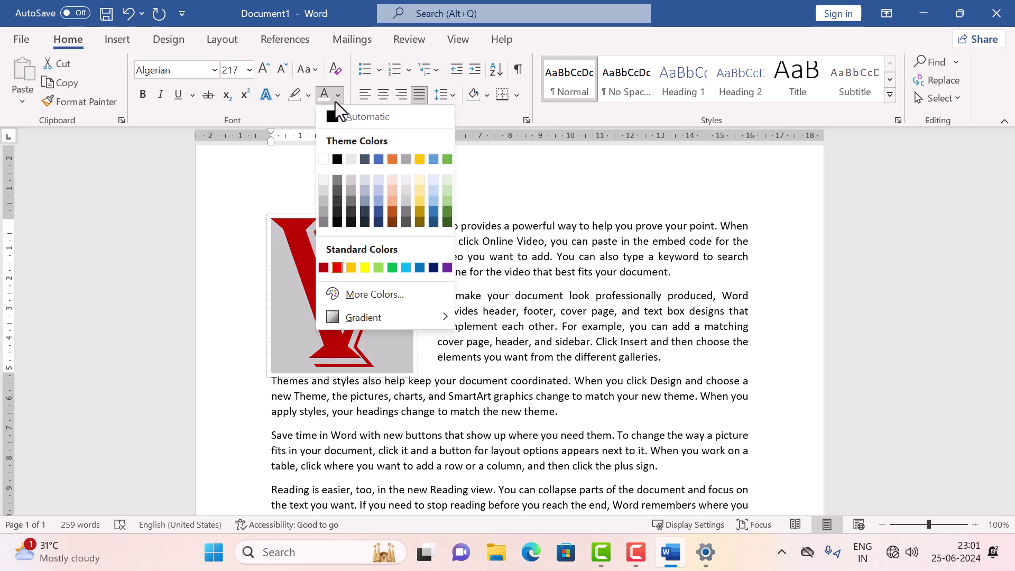
{"action": "left_click", "coordinate": [337, 158]}
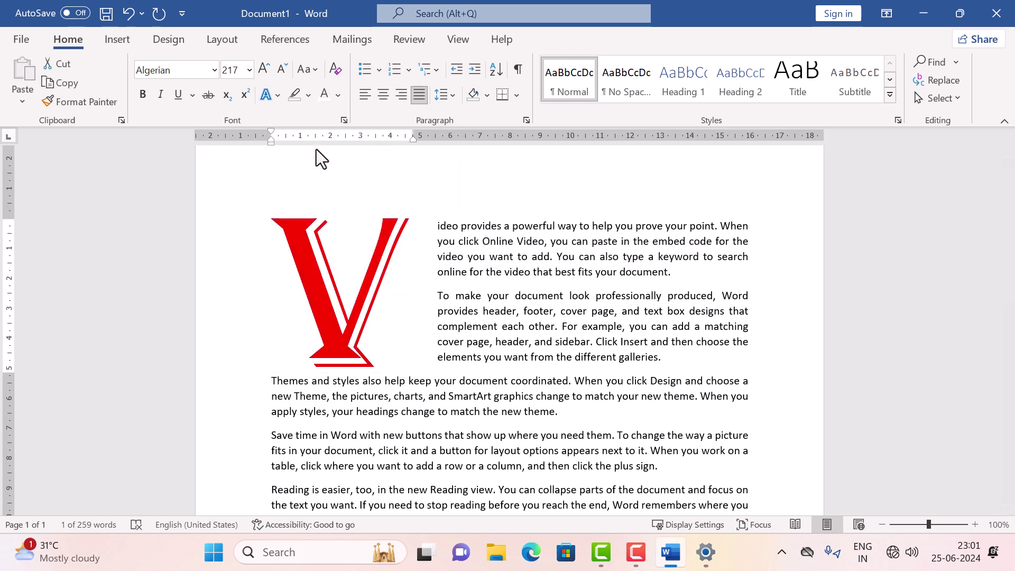
Try preset text effects on the drop cap "V", including the white fill with orange outline, and settle on the gold fill preset.
{"action": "left_click", "coordinate": [276, 100]}
{"action": "left_click", "coordinate": [324, 218]}
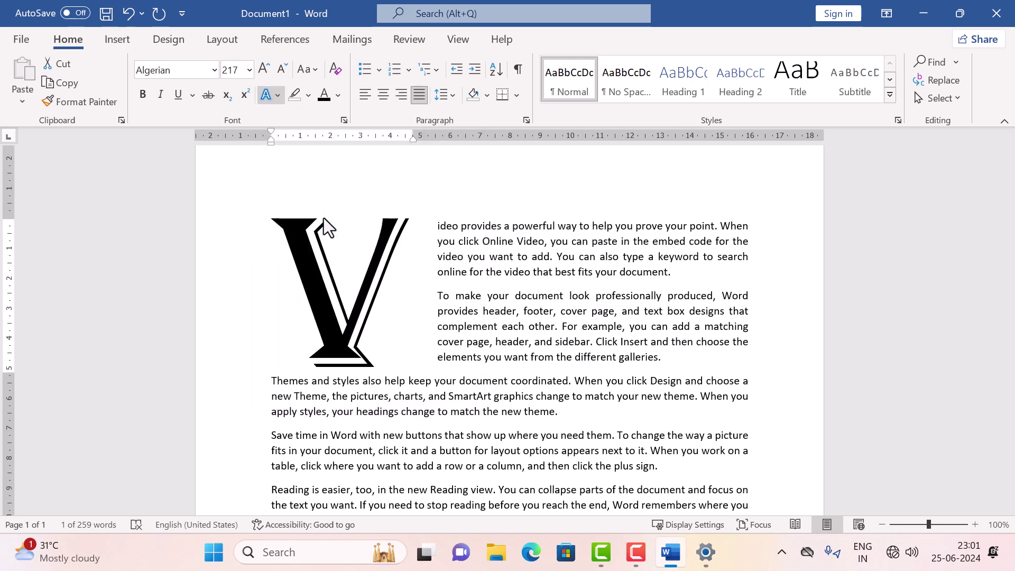
{"action": "left_click", "coordinate": [277, 94]}
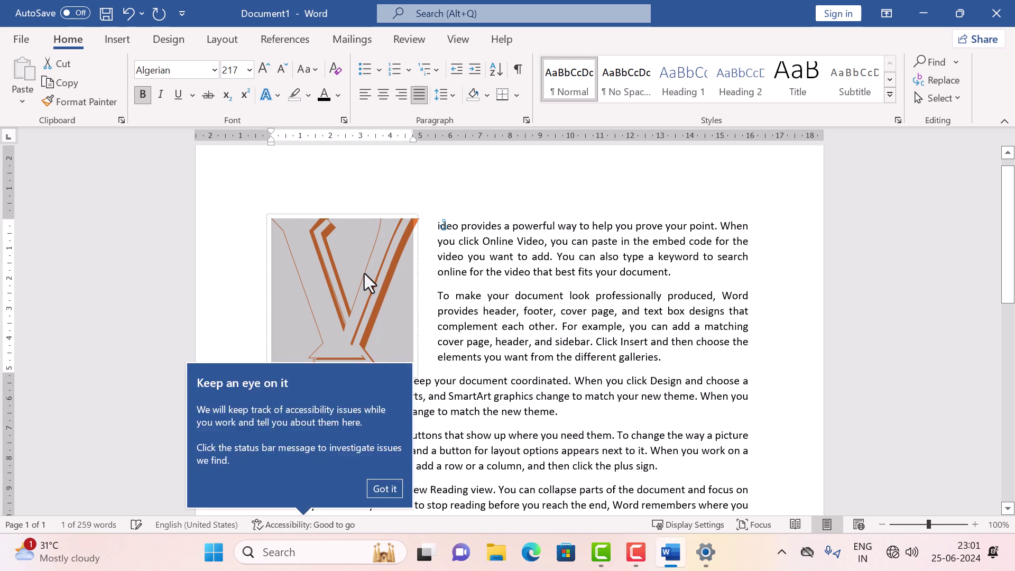
{"action": "left_click", "coordinate": [280, 96]}
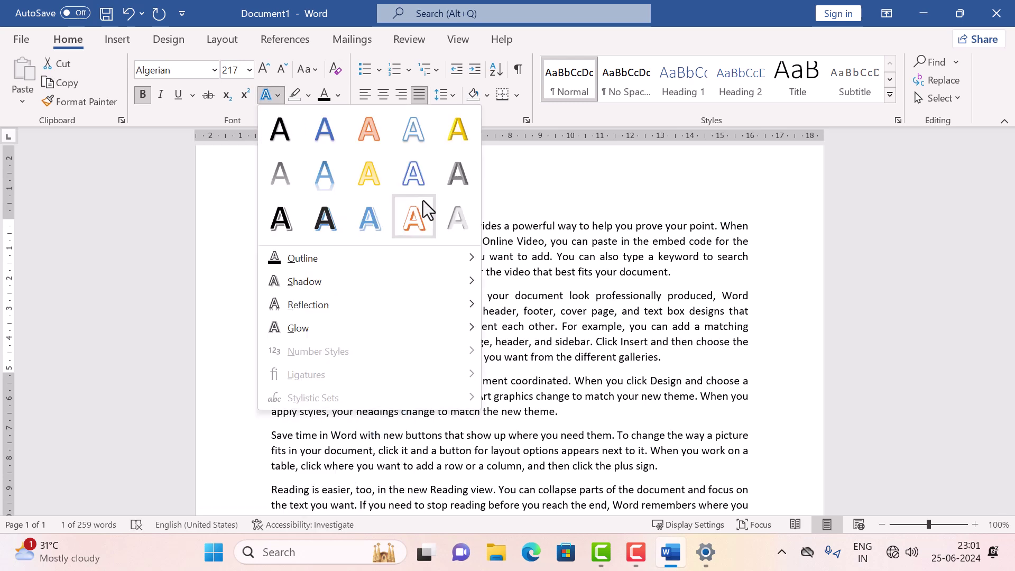
{"action": "left_click", "coordinate": [456, 138]}
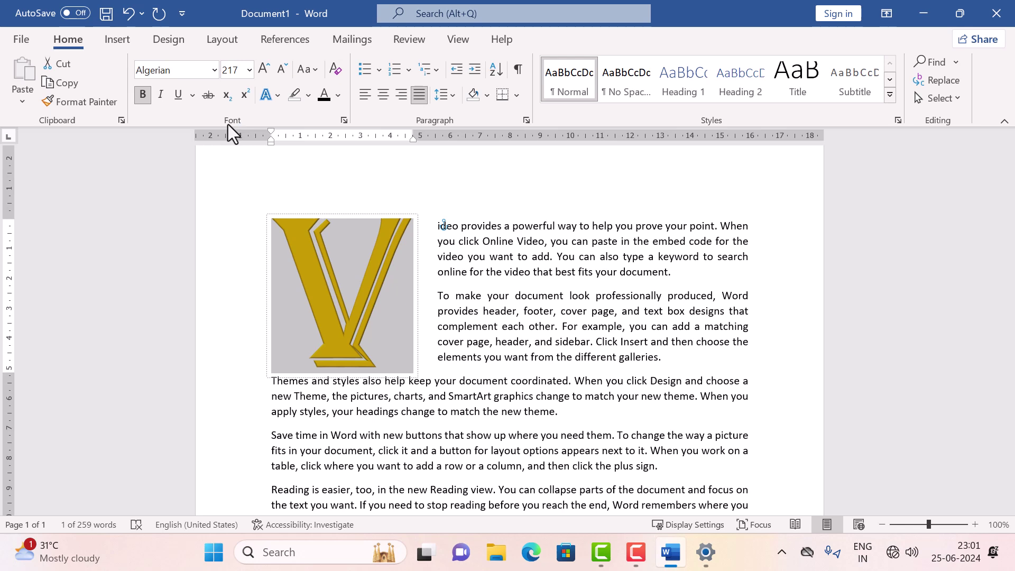
Give the gold drop cap letter a text outline with a weight of 3 pt.
{"action": "left_click", "coordinate": [278, 95]}
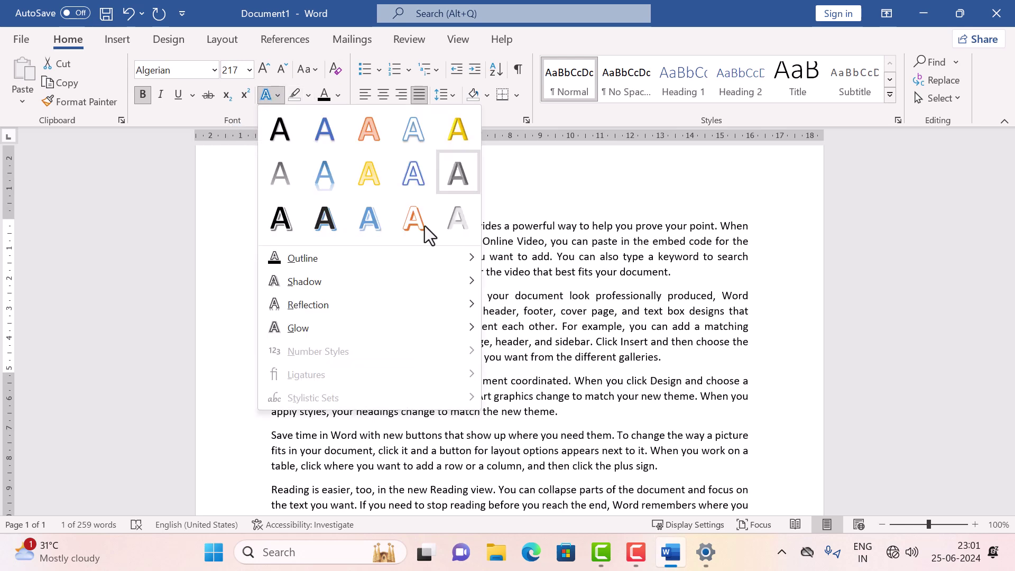
{"action": "mouse_move", "coordinate": [349, 258]}
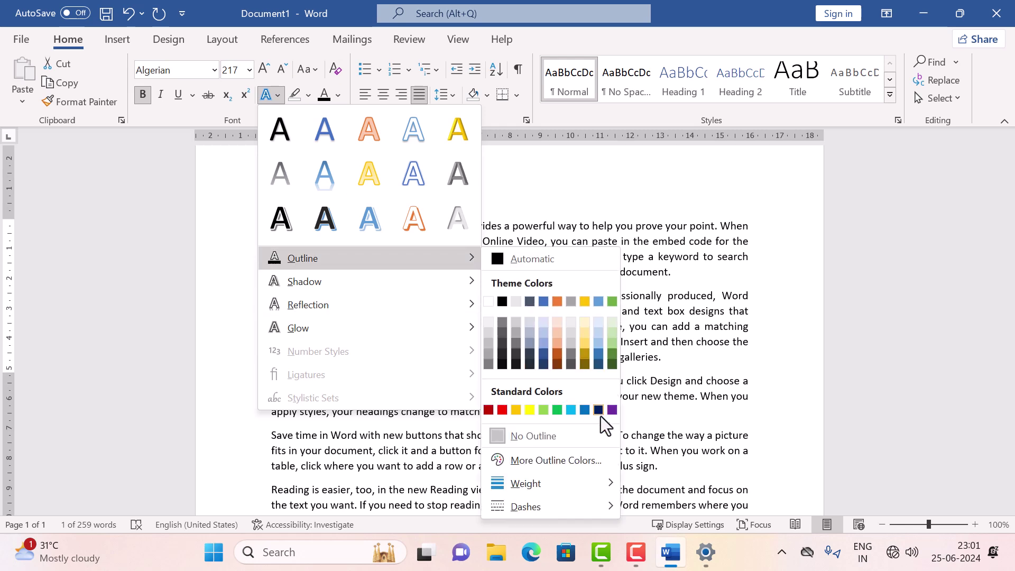
{"action": "mouse_move", "coordinate": [612, 479]}
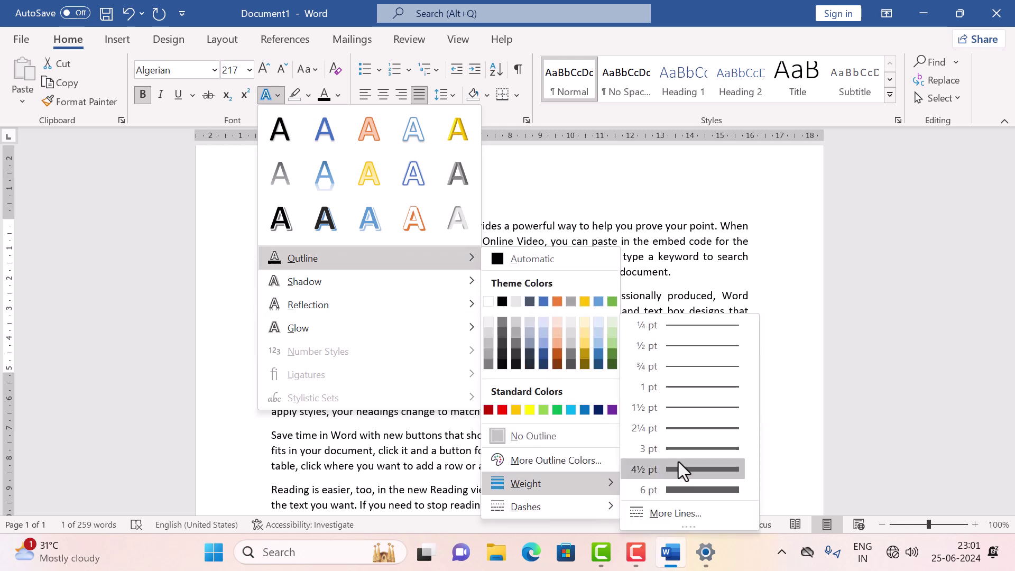
{"action": "left_click", "coordinate": [683, 448]}
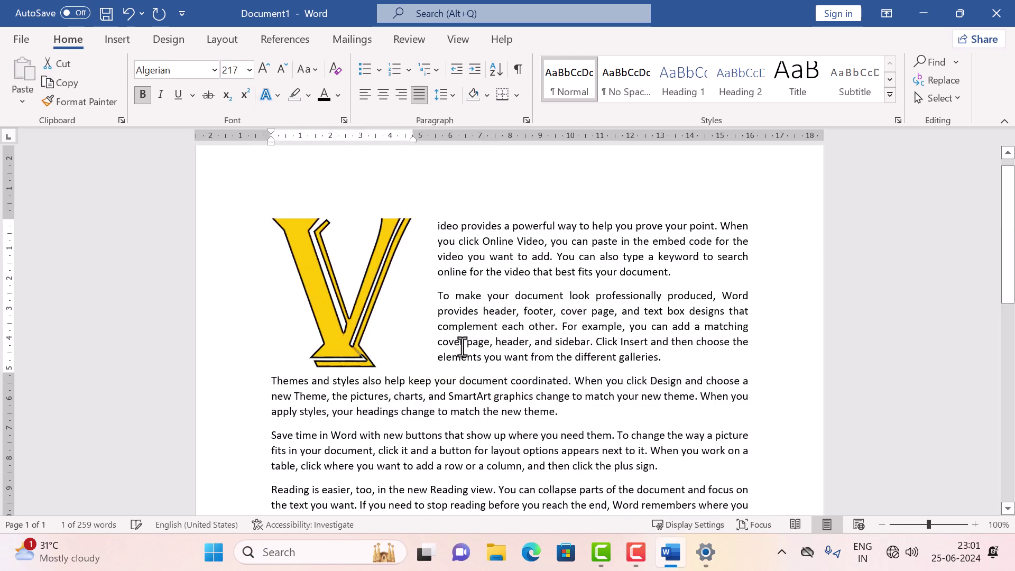
Apply the first reflection variation in the second row to the drop cap letter.
{"action": "left_click", "coordinate": [278, 94]}
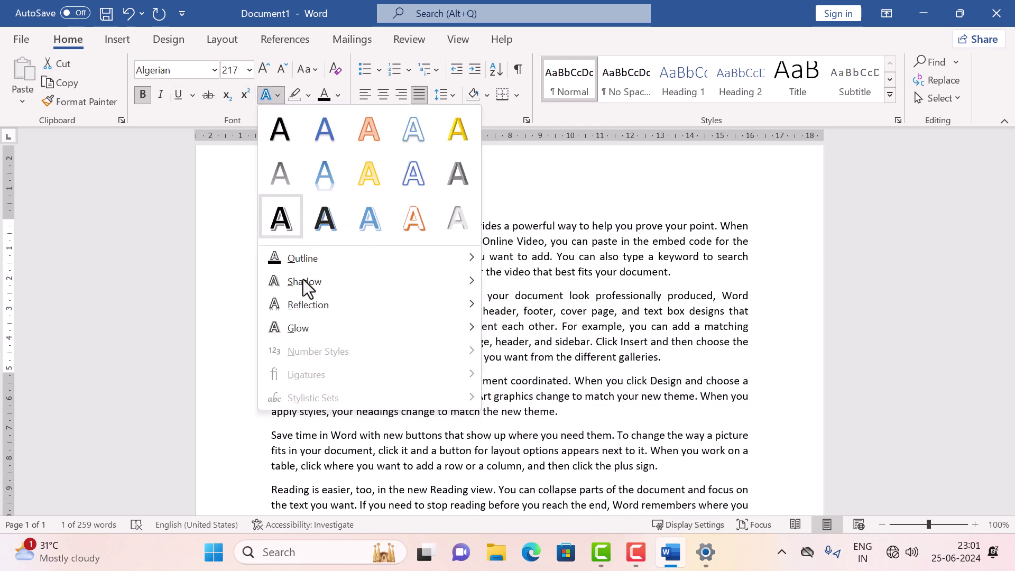
{"action": "mouse_move", "coordinate": [306, 304]}
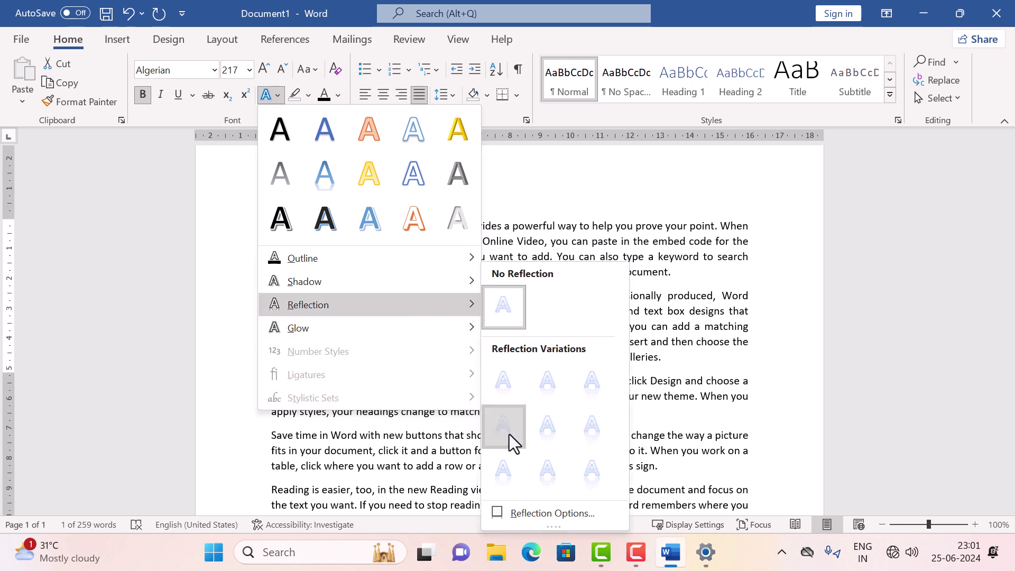
{"action": "left_click", "coordinate": [508, 439]}
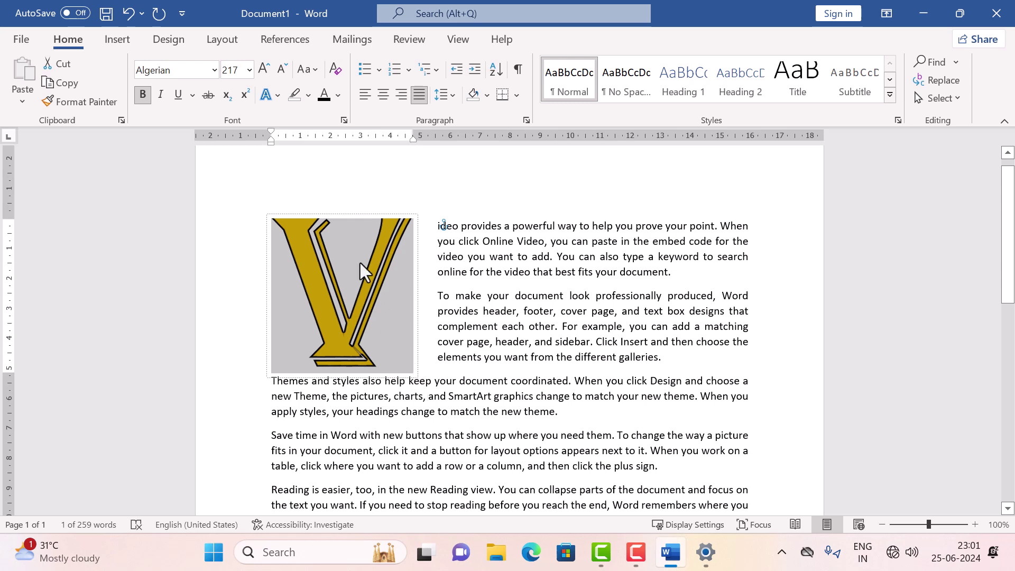
Add the green glow variation from the third row to the drop cap letter and deselect it.
{"action": "left_click", "coordinate": [279, 96]}
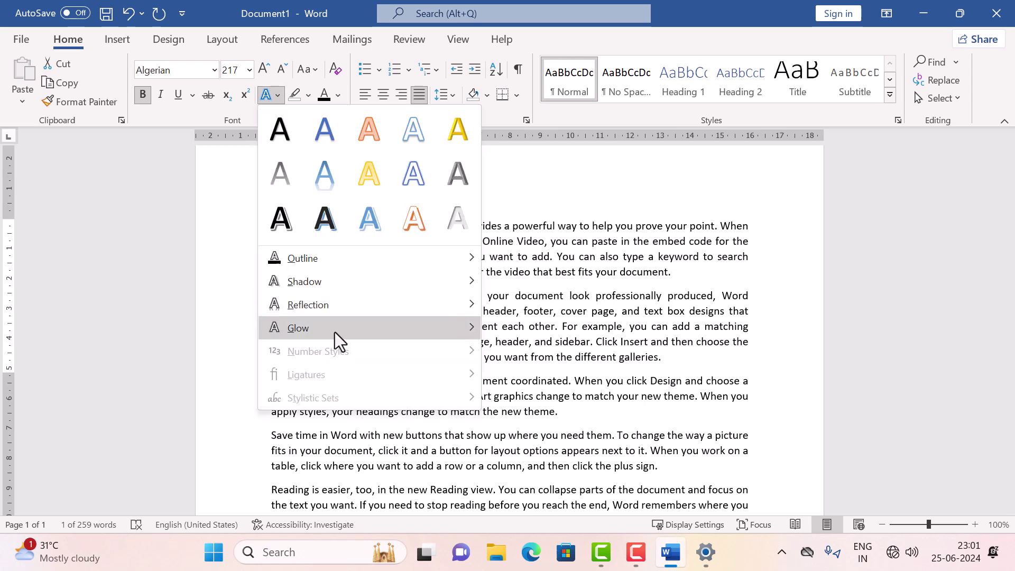
{"action": "mouse_move", "coordinate": [349, 341]}
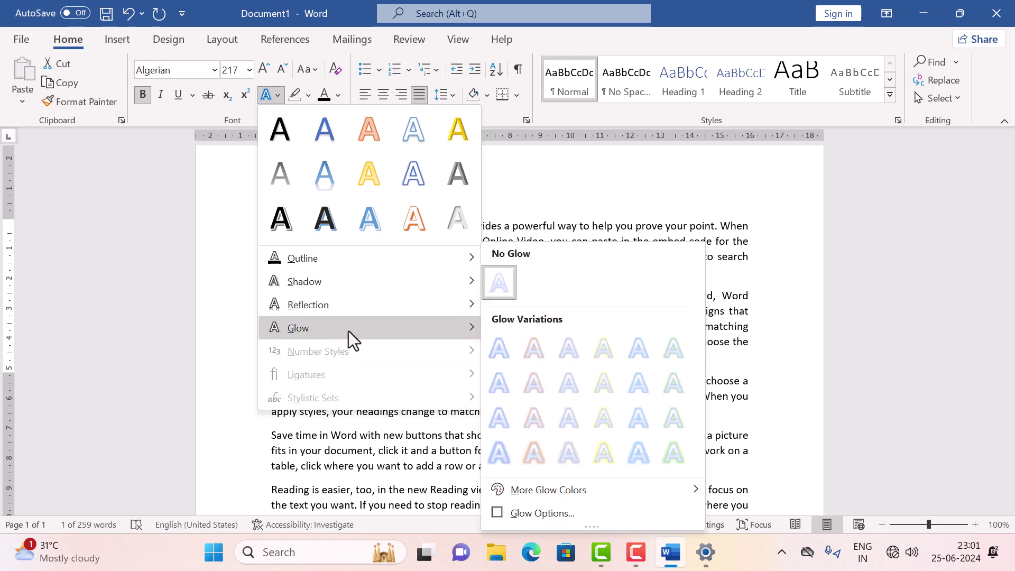
{"action": "left_click", "coordinate": [673, 423]}
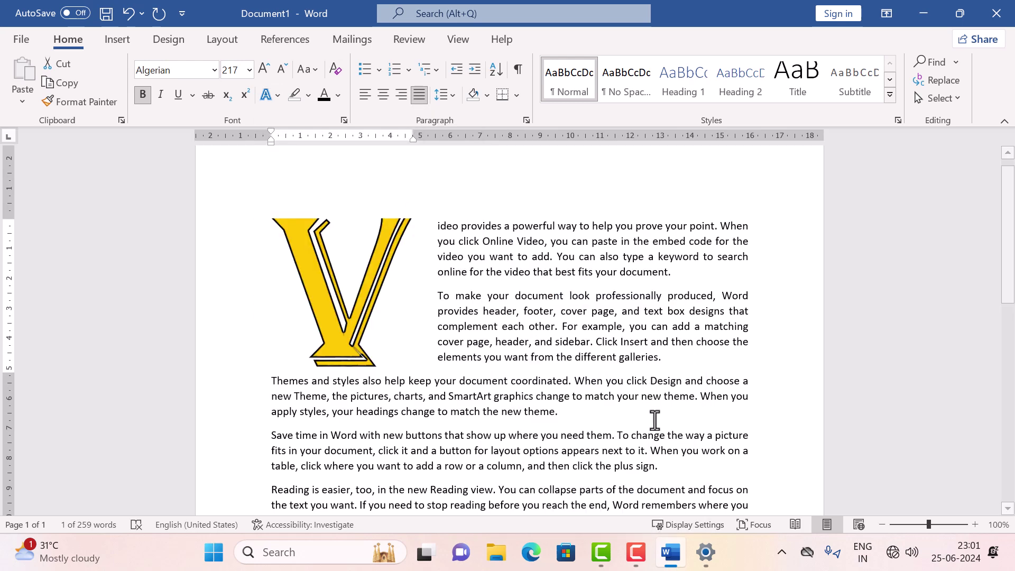
{"action": "left_click", "coordinate": [374, 311]}
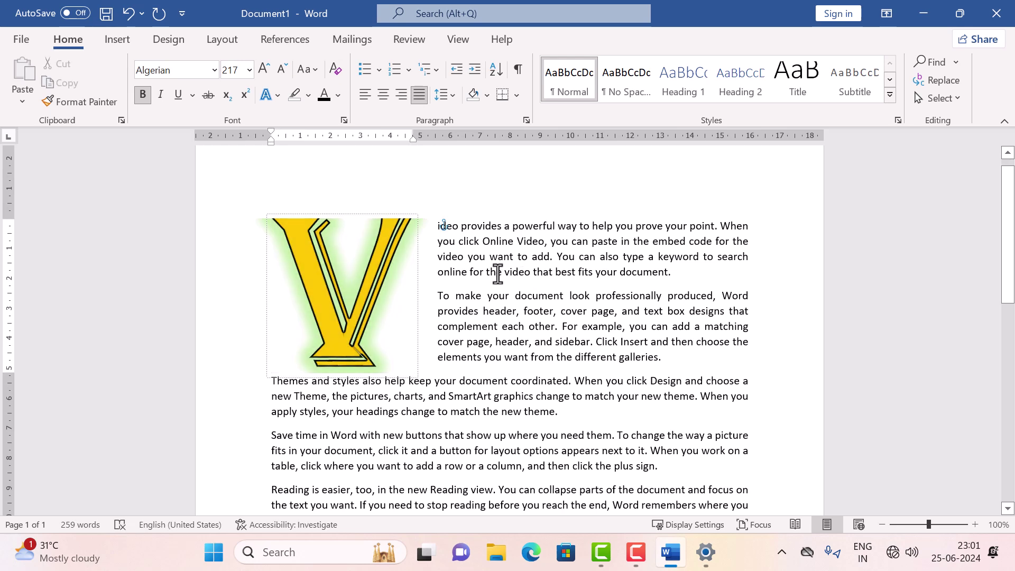
{"action": "left_click", "coordinate": [464, 258]}
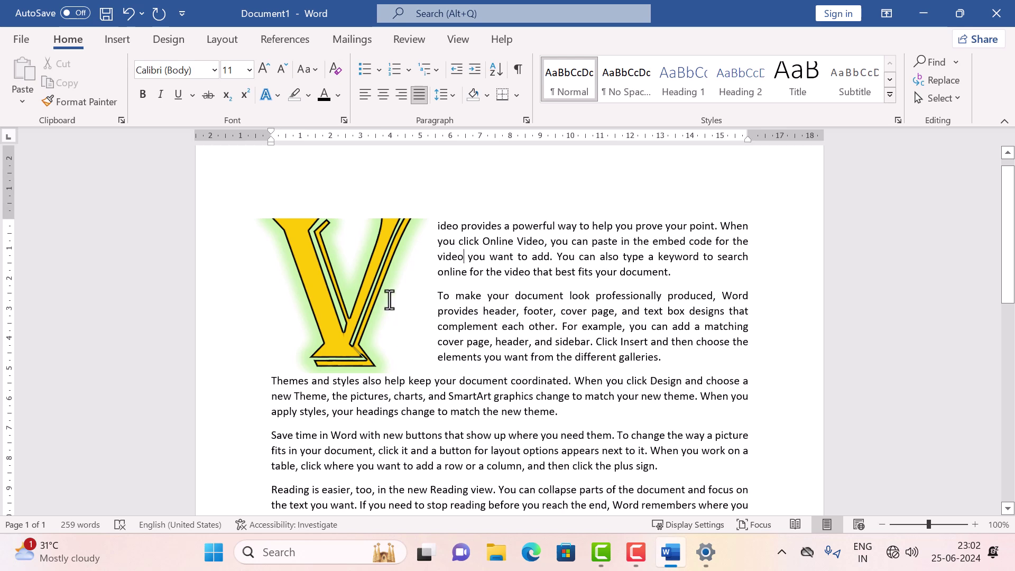
Select the formatted "V" and remove the first paragraph's drop cap by setting it to None.
{"action": "left_click", "coordinate": [394, 276]}
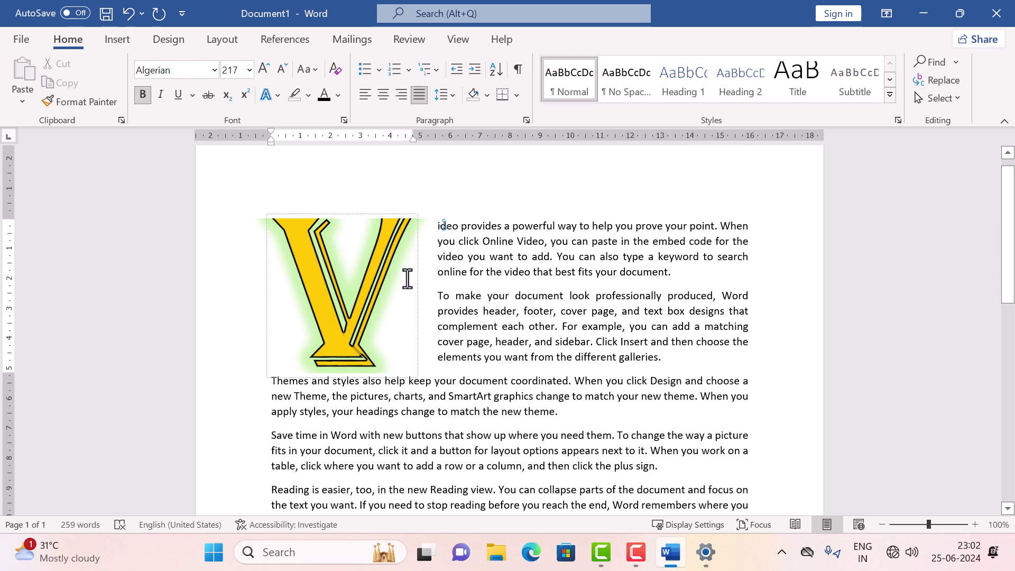
{"action": "left_click_drag", "start_coordinate": [407, 277], "coordinate": [300, 278]}
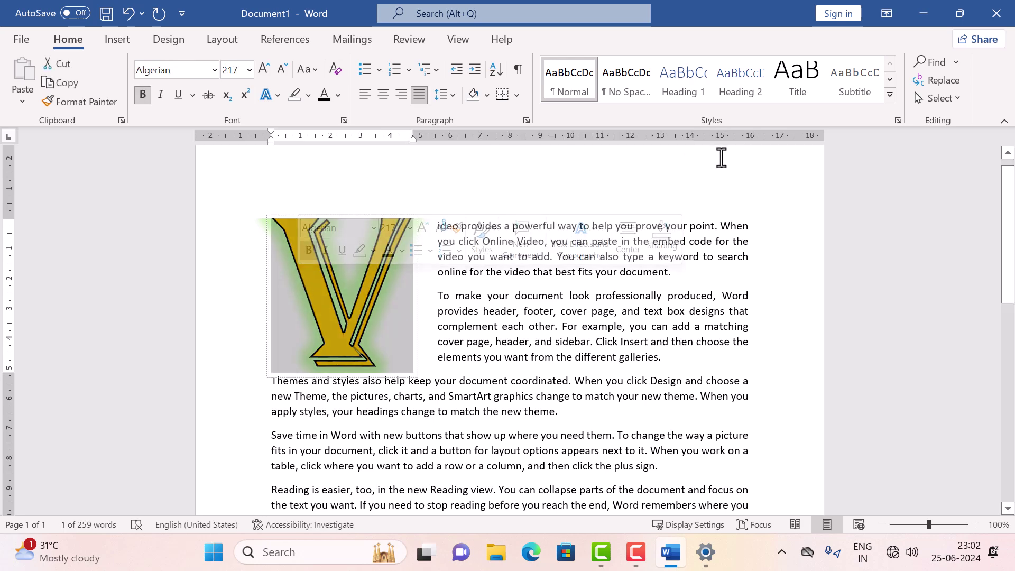
{"action": "left_click", "coordinate": [118, 40]}
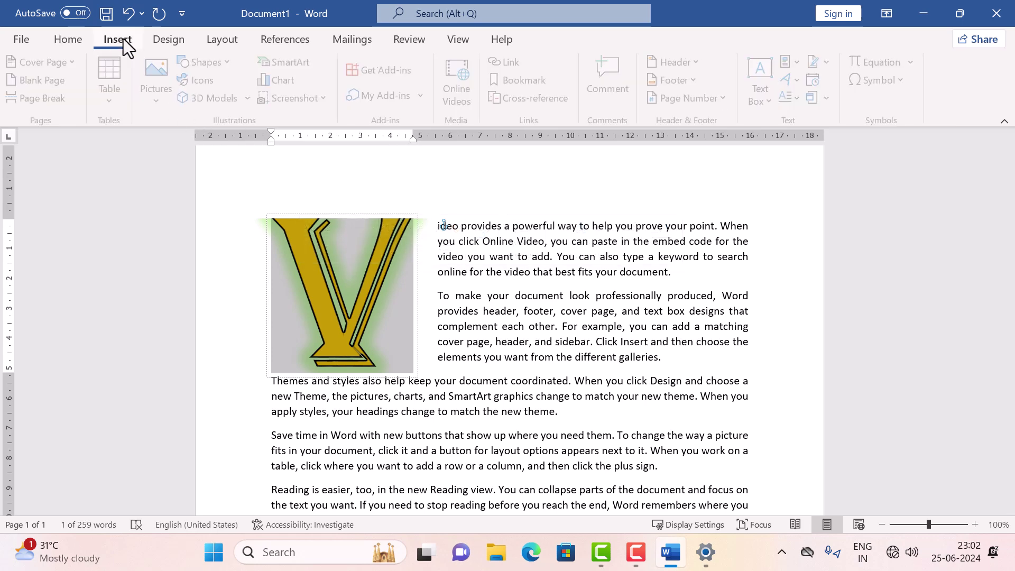
{"action": "left_click", "coordinate": [797, 97]}
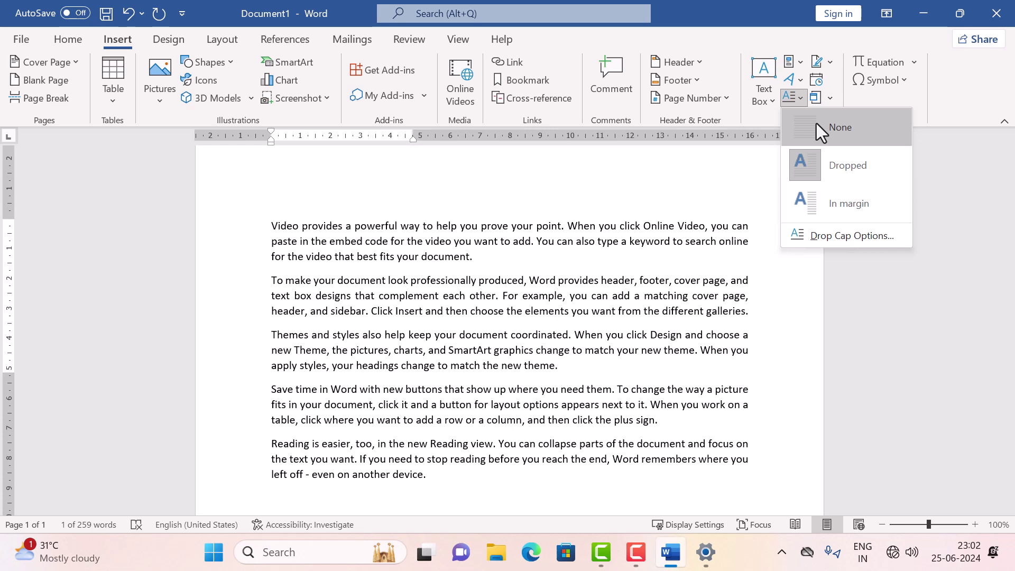
{"action": "left_click", "coordinate": [816, 127]}
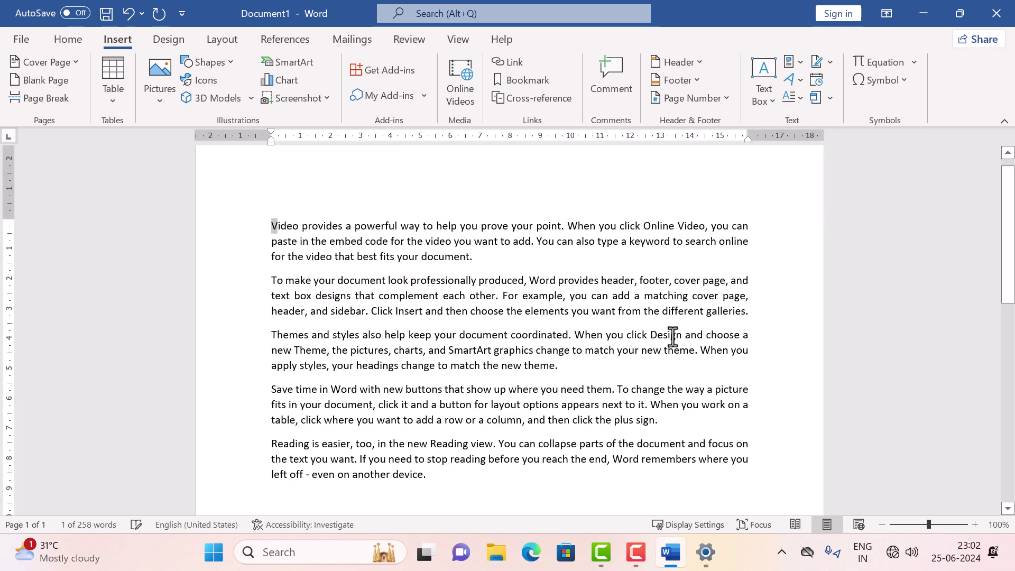
{"action": "left_click", "coordinate": [384, 328]}
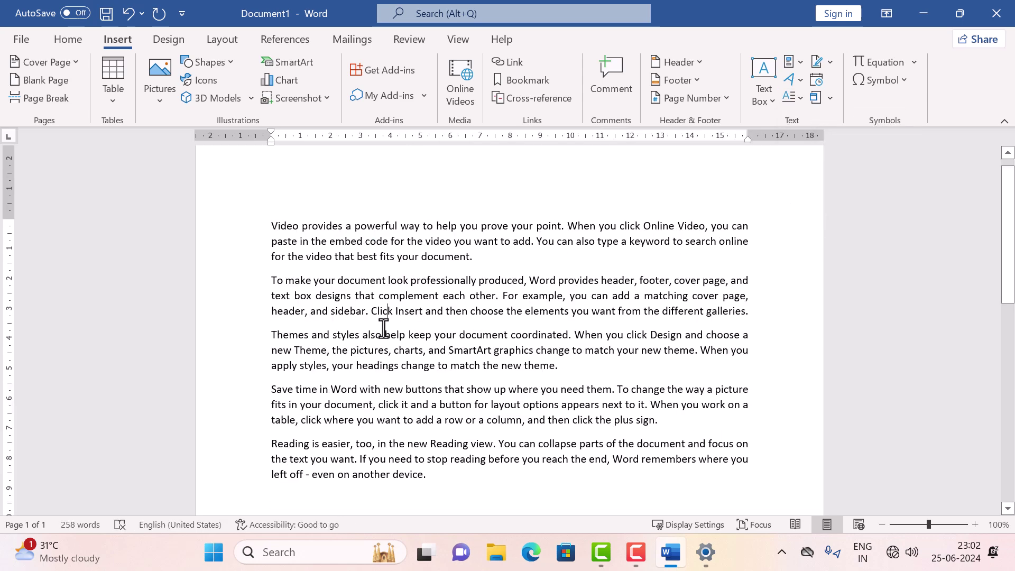